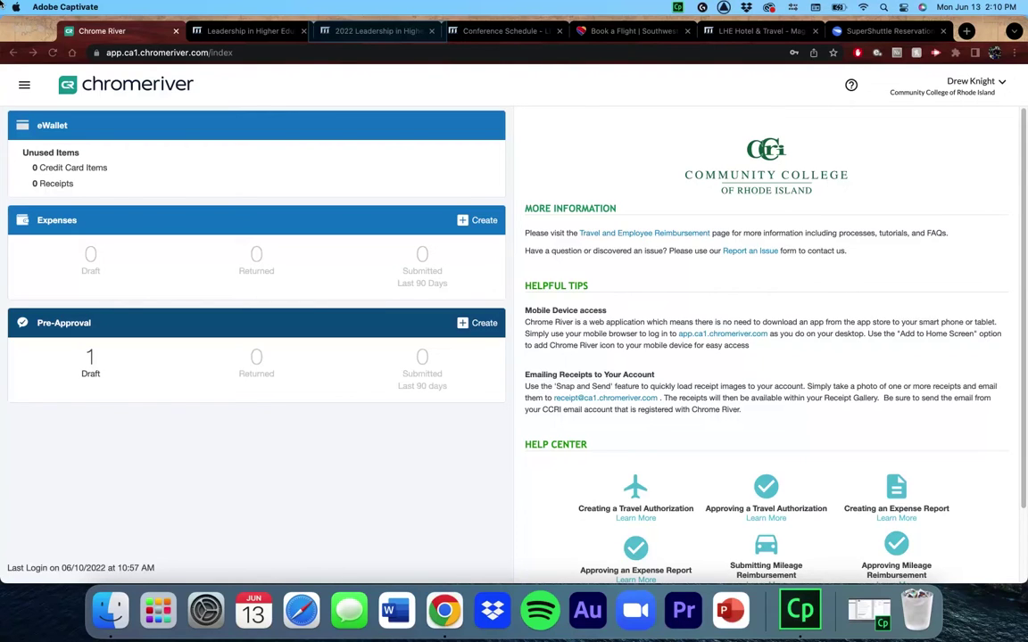
# Step: Print the 2022 Leadership in Higher Education Conference page with Save as PDF as the destination
pyautogui.click(352, 30)
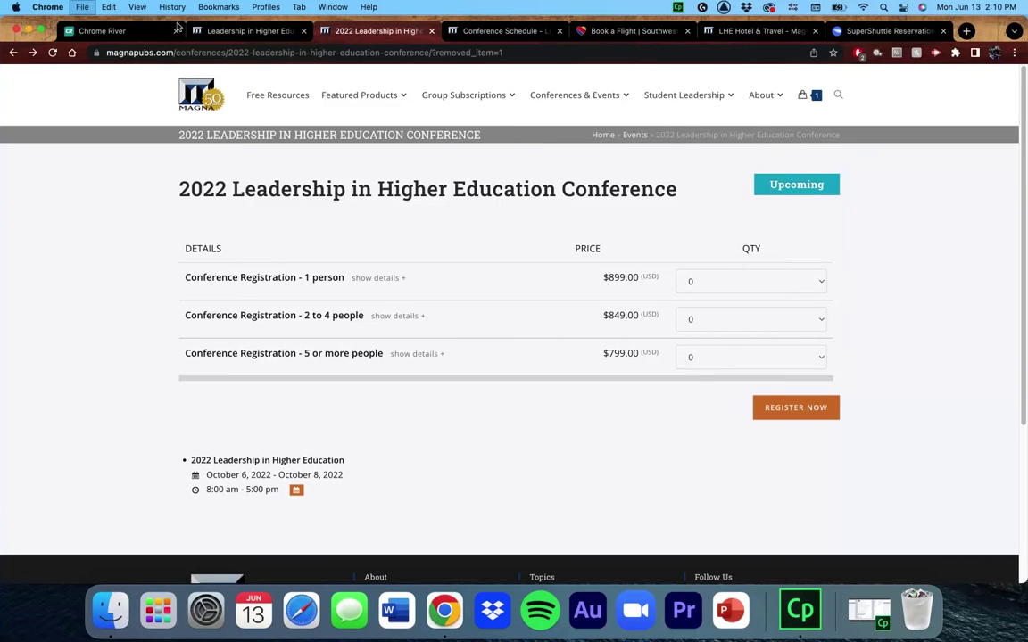
pyautogui.click(82, 7)
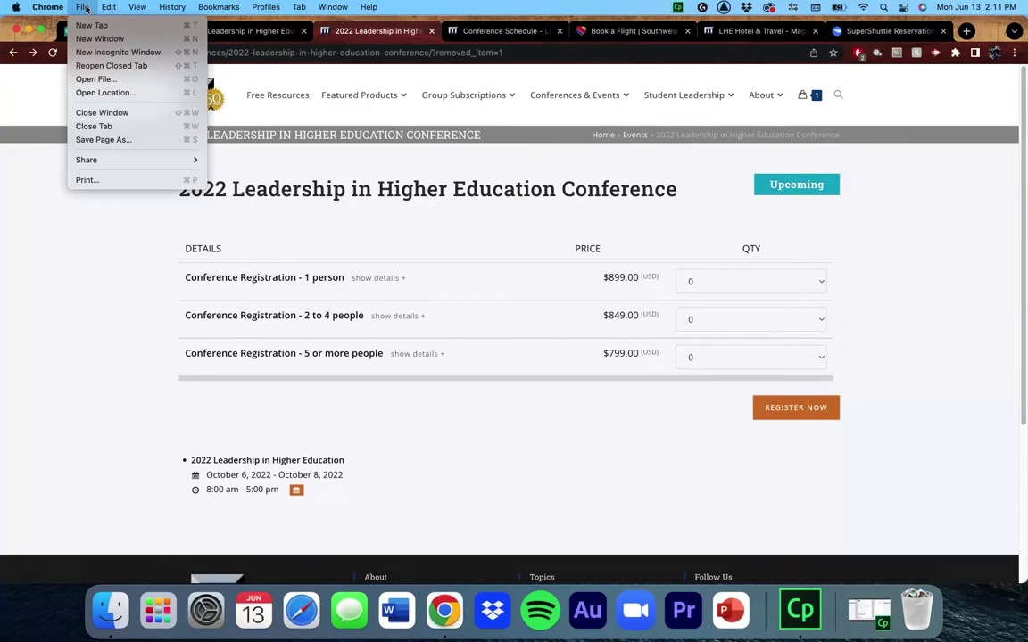
pyautogui.click(87, 180)
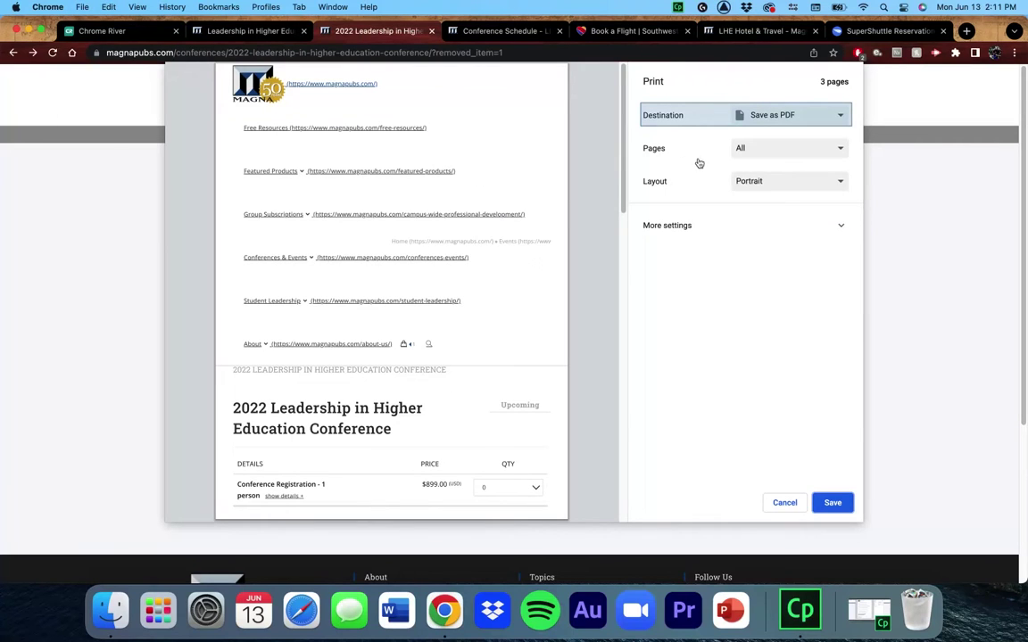
pyautogui.click(832, 124)
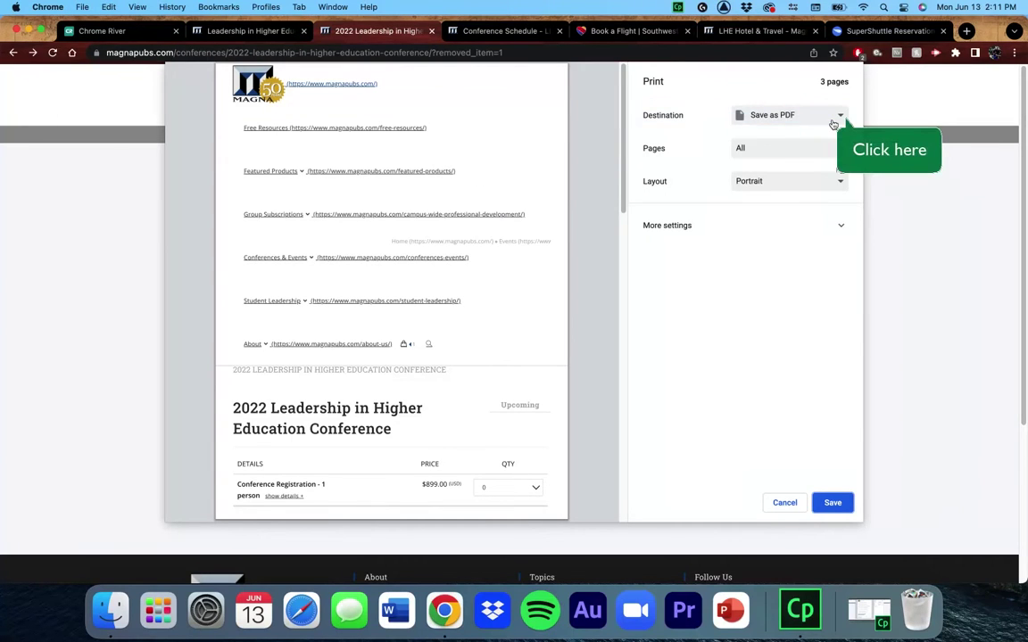
pyautogui.click(832, 124)
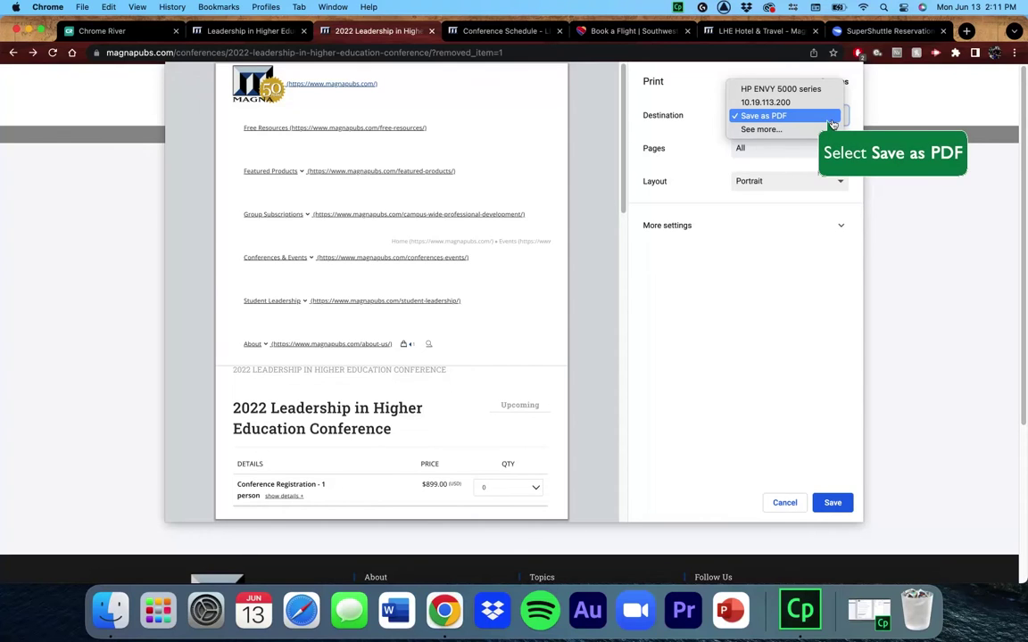
pyautogui.click(833, 122)
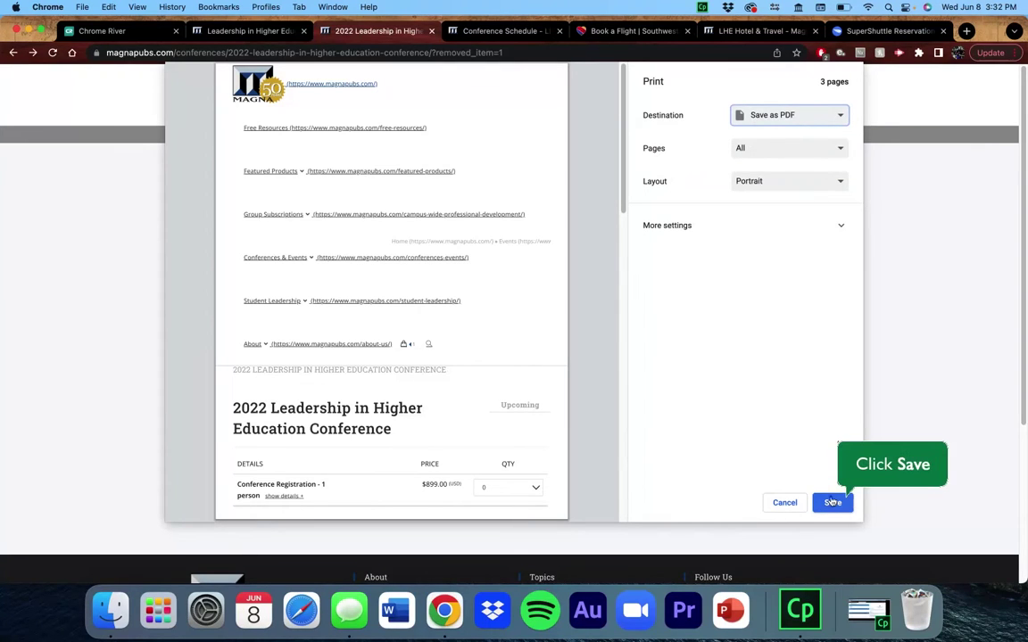
pyautogui.click(831, 503)
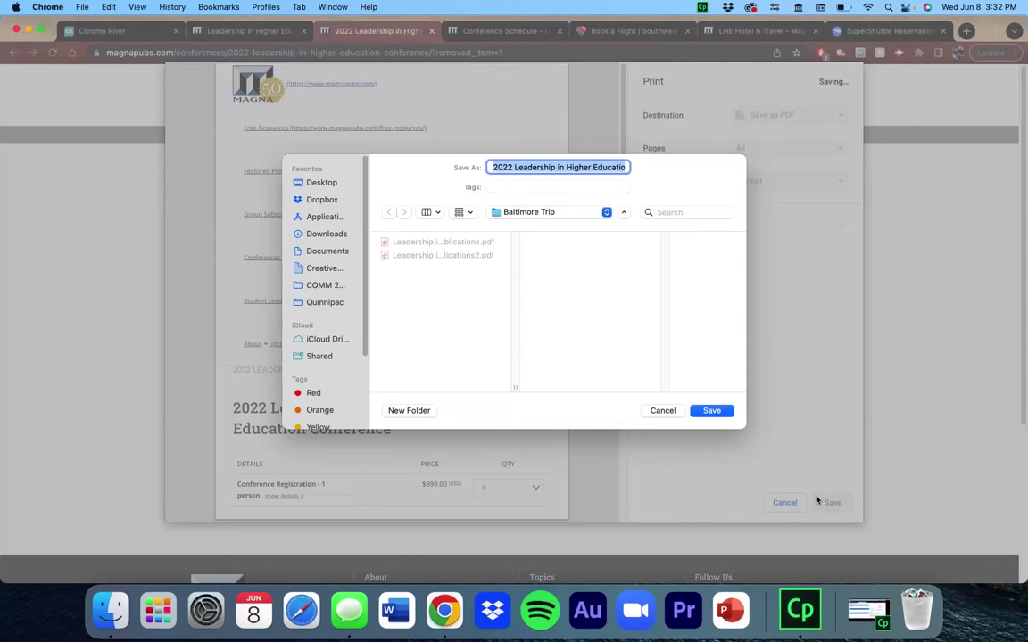
# Step: Save the PDF to Baltimore Trip, then create a pre-approval named 'Leadership in Higher Education Conference'
pyautogui.click(718, 414)
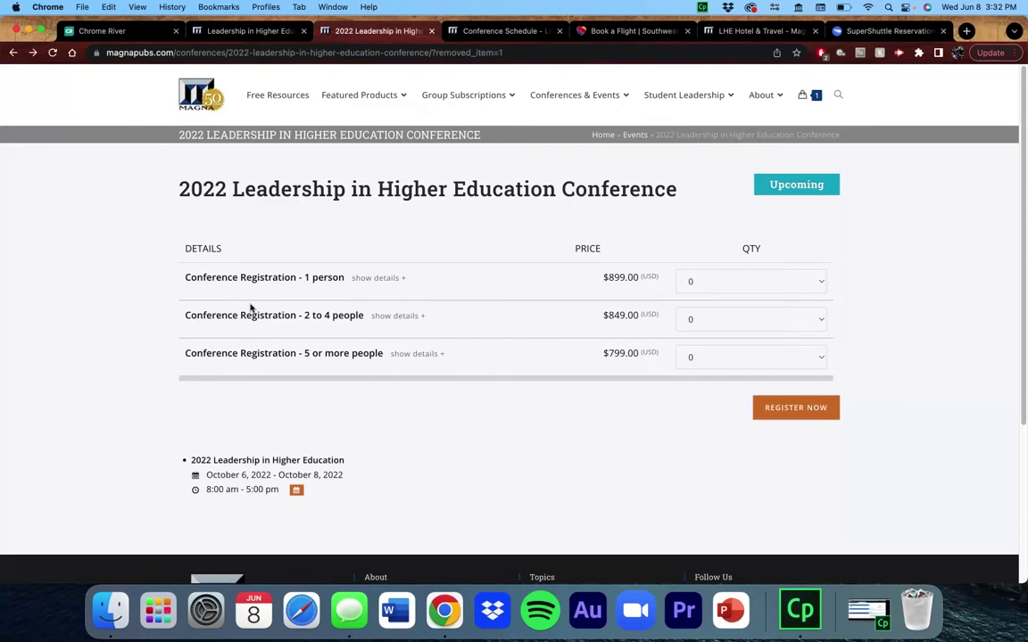
pyautogui.click(121, 36)
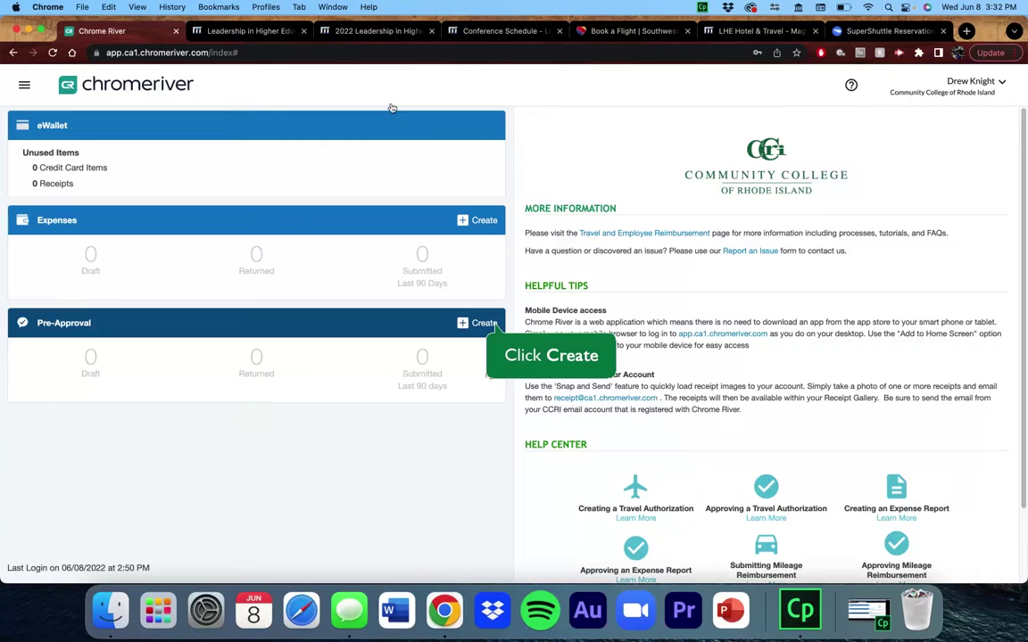
pyautogui.click(484, 323)
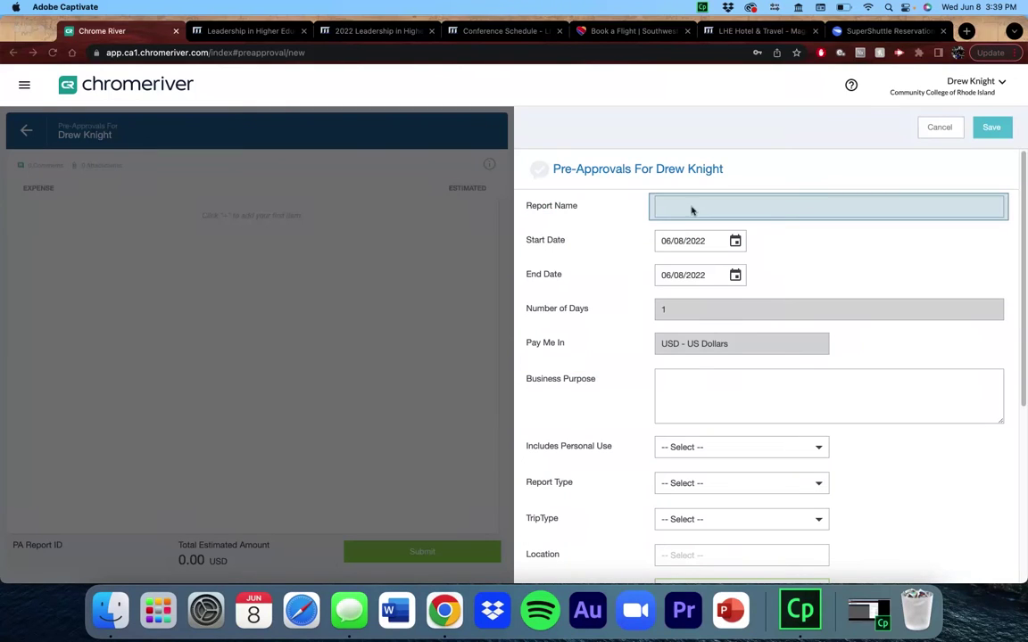
pyautogui.click(692, 210)
pyautogui.write('Le')
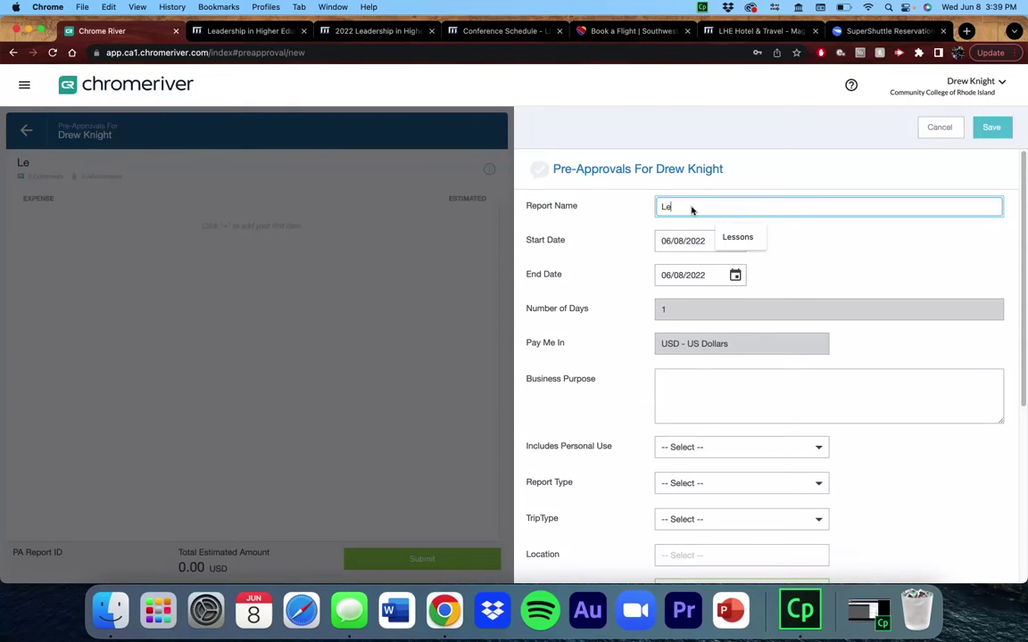
pyautogui.write('adership')
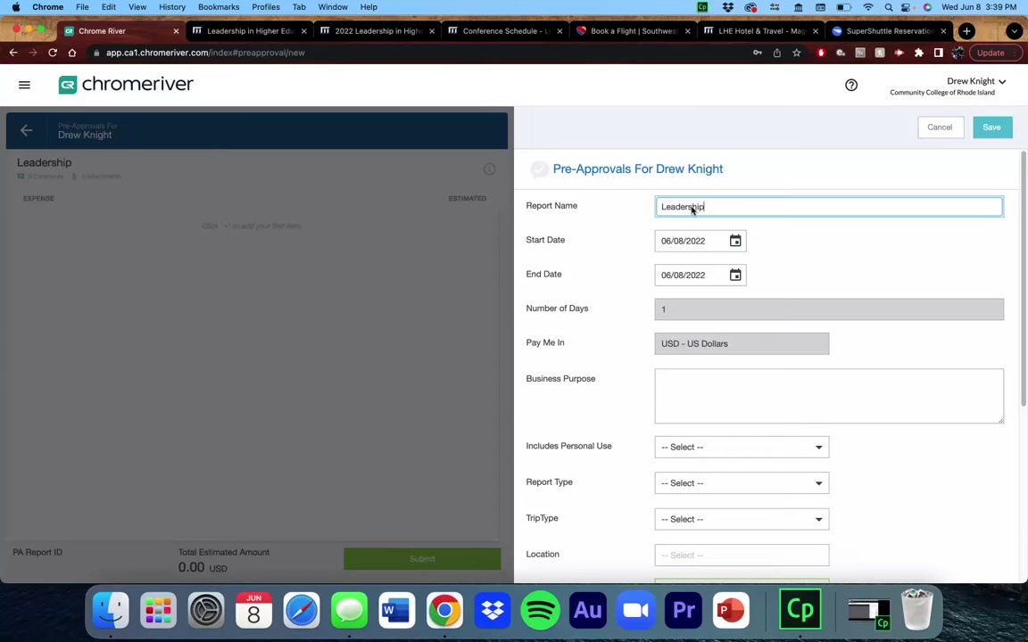
pyautogui.write(' in Higher Education Conference')
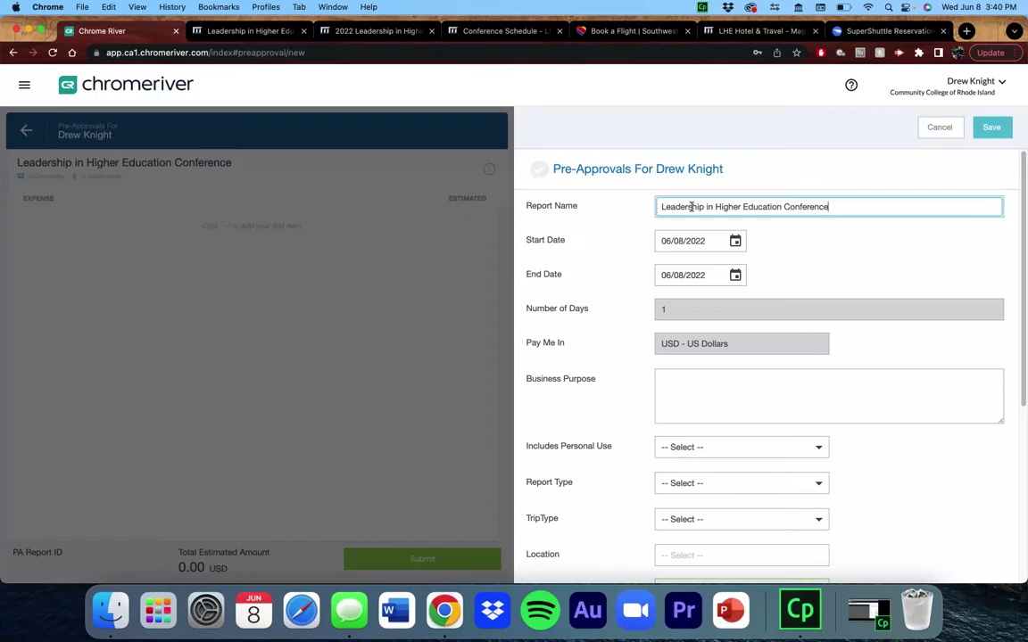
pyautogui.press('Tab')
# Step: Set the start date to October 6, 2022 and the end date to October 8, 2022
pyautogui.click(735, 241)
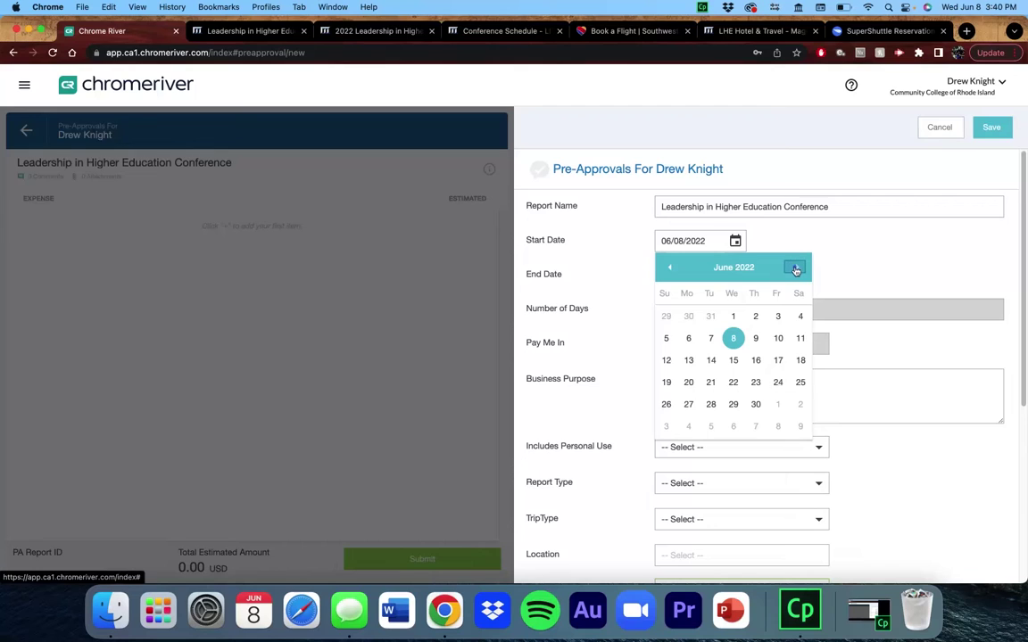
pyautogui.click(795, 269)
pyautogui.doubleClick(795, 269)
pyautogui.click(795, 270)
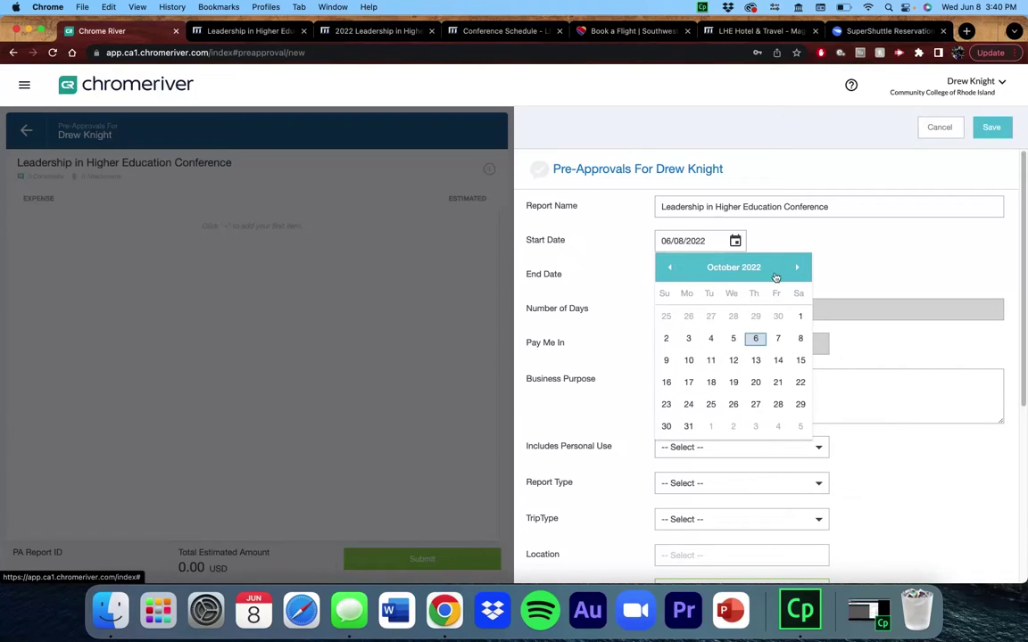
pyautogui.click(755, 338)
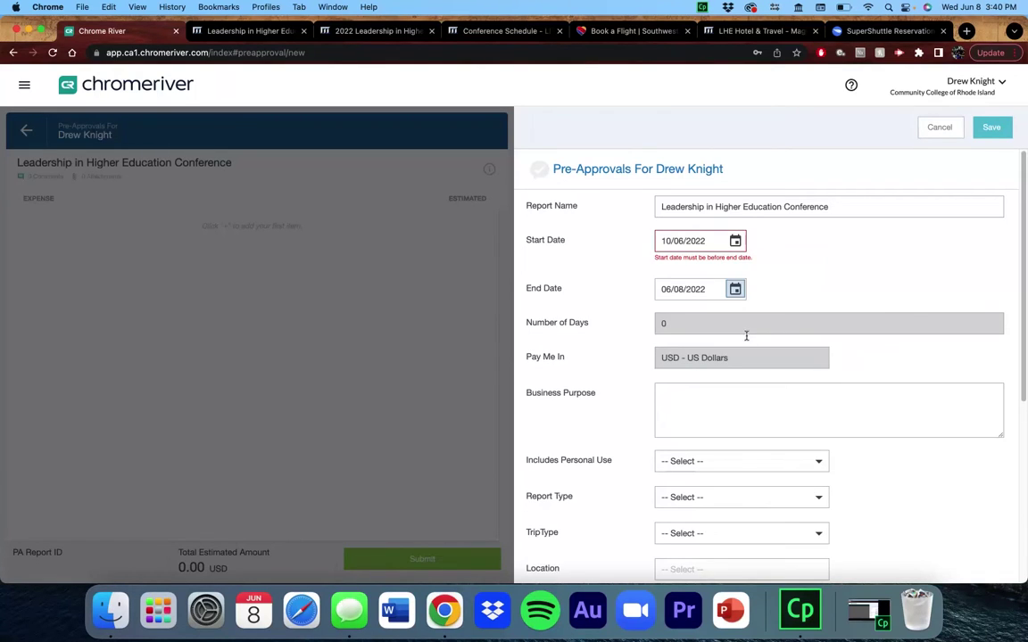
pyautogui.click(736, 290)
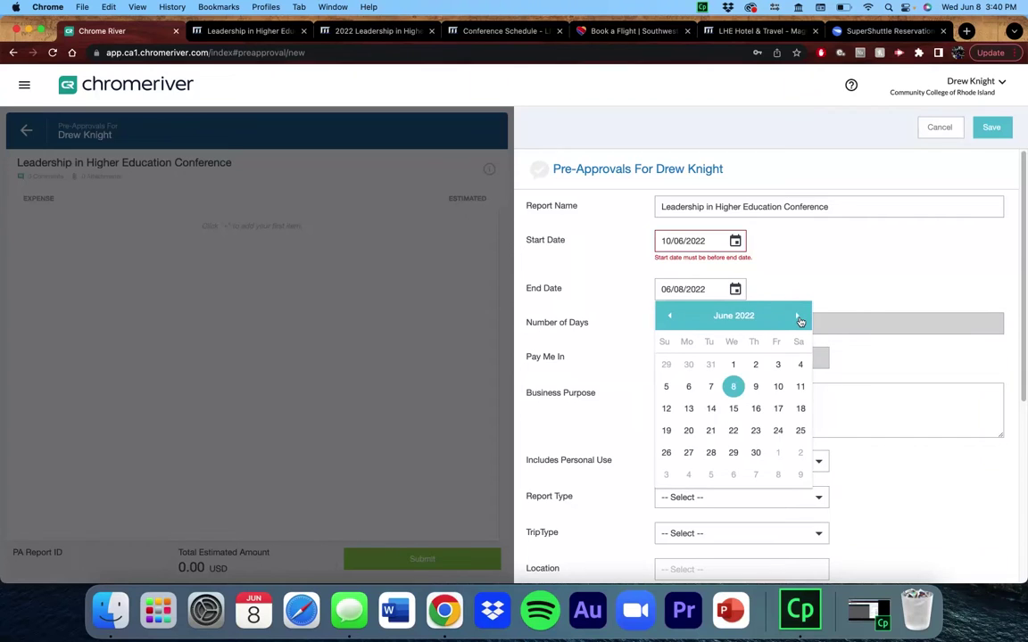
pyautogui.doubleClick(796, 315)
pyautogui.doubleClick(797, 315)
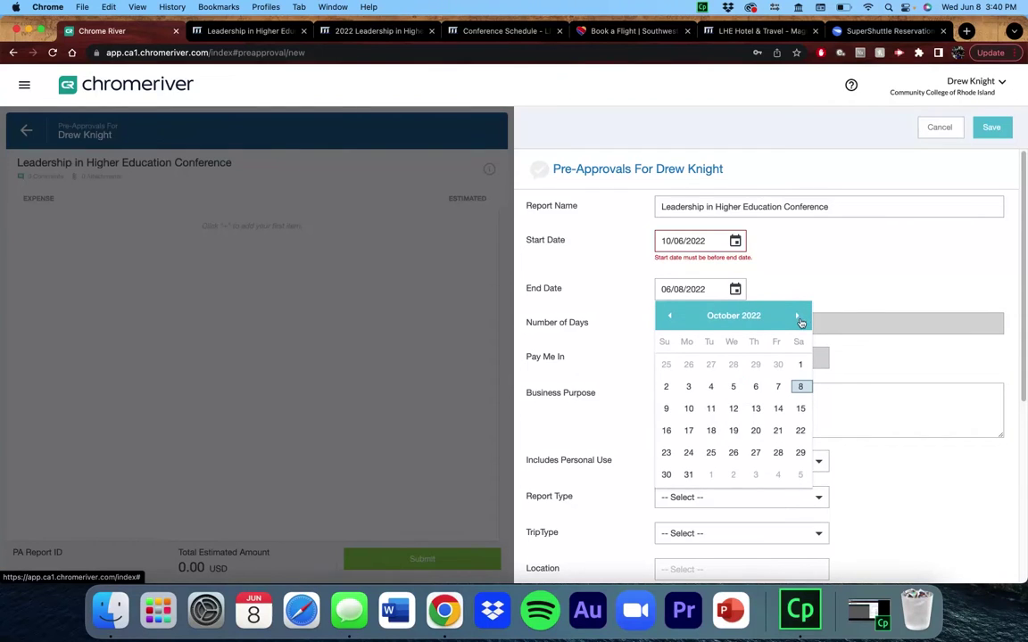
pyautogui.click(801, 386)
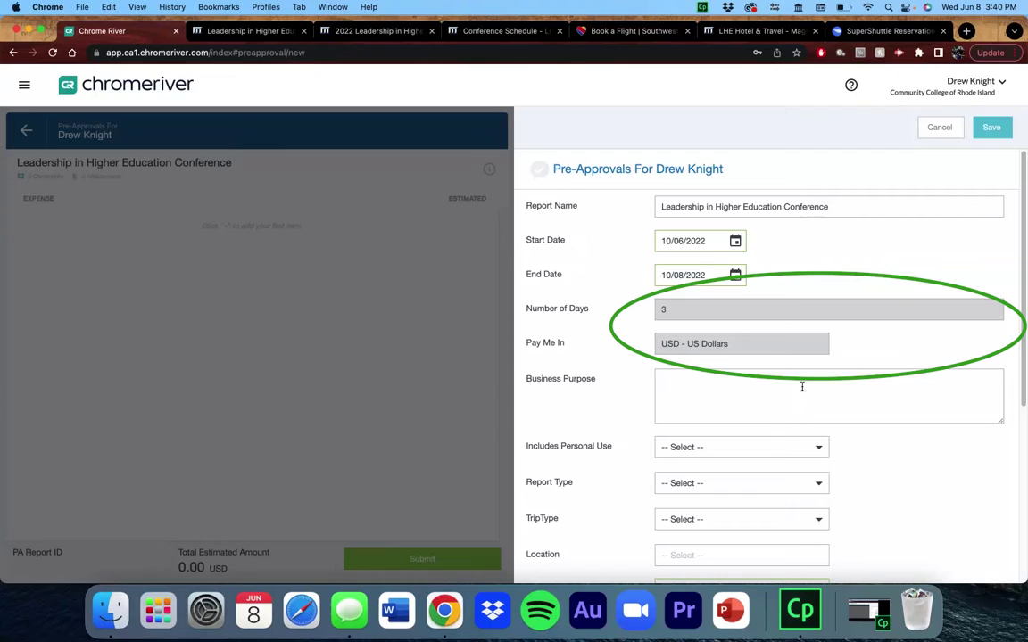
# Step: Enter business purpose 'Staff professional development' and set Includes Personal Use to No
pyautogui.click(802, 386)
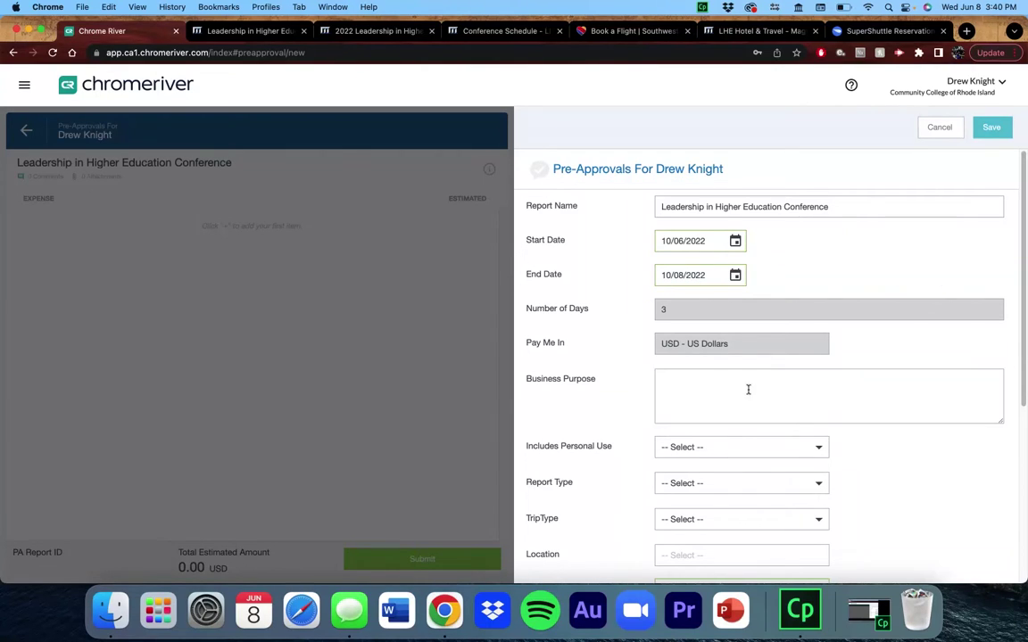
pyautogui.click(714, 408)
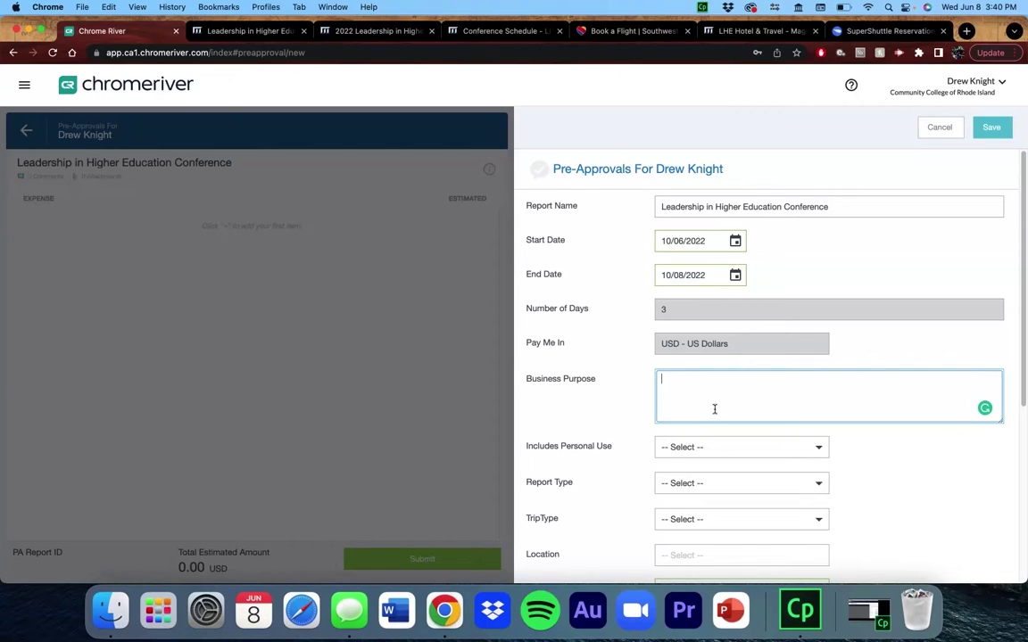
pyautogui.write('Staff professional development')
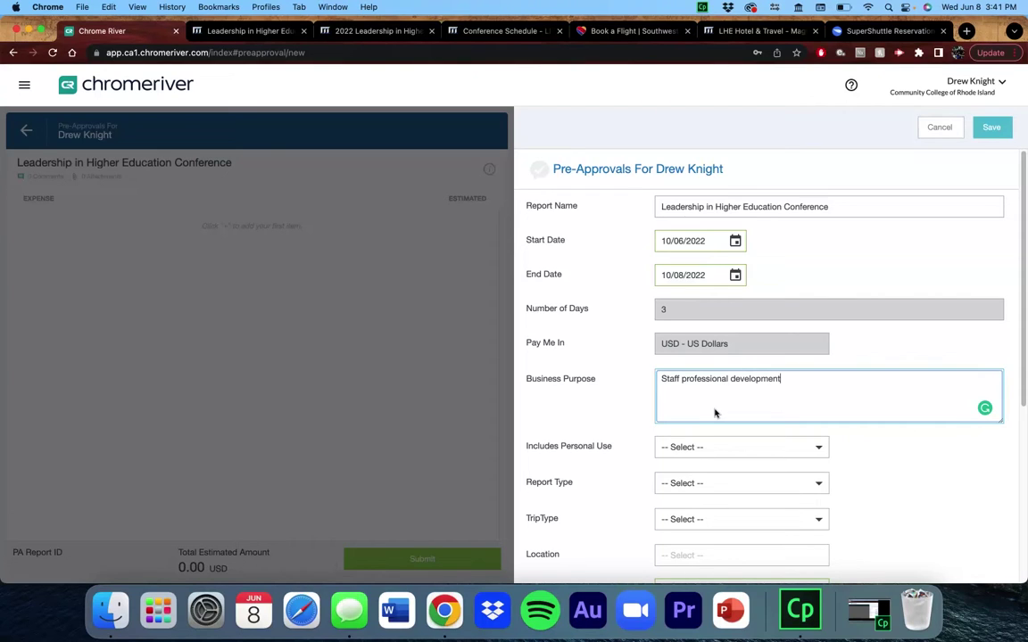
pyautogui.press('Tab')
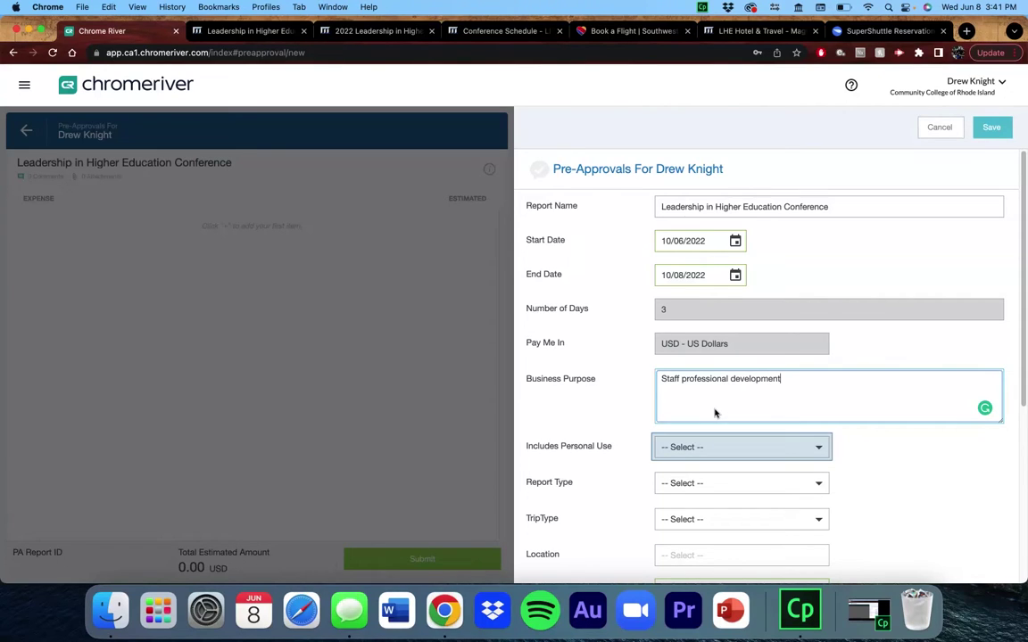
pyautogui.click(686, 418)
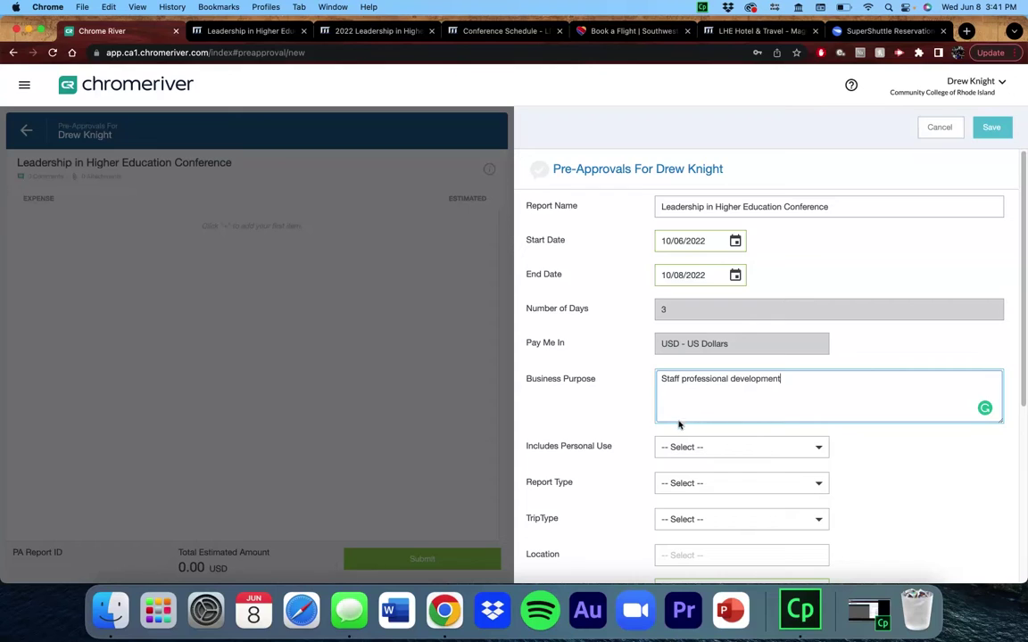
pyautogui.click(672, 449)
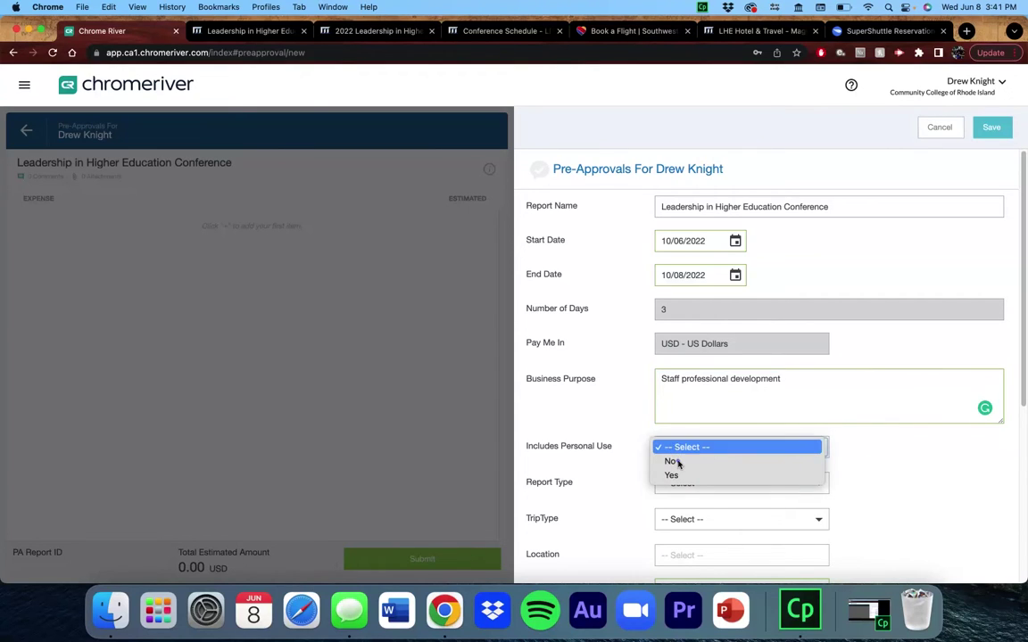
pyautogui.click(676, 462)
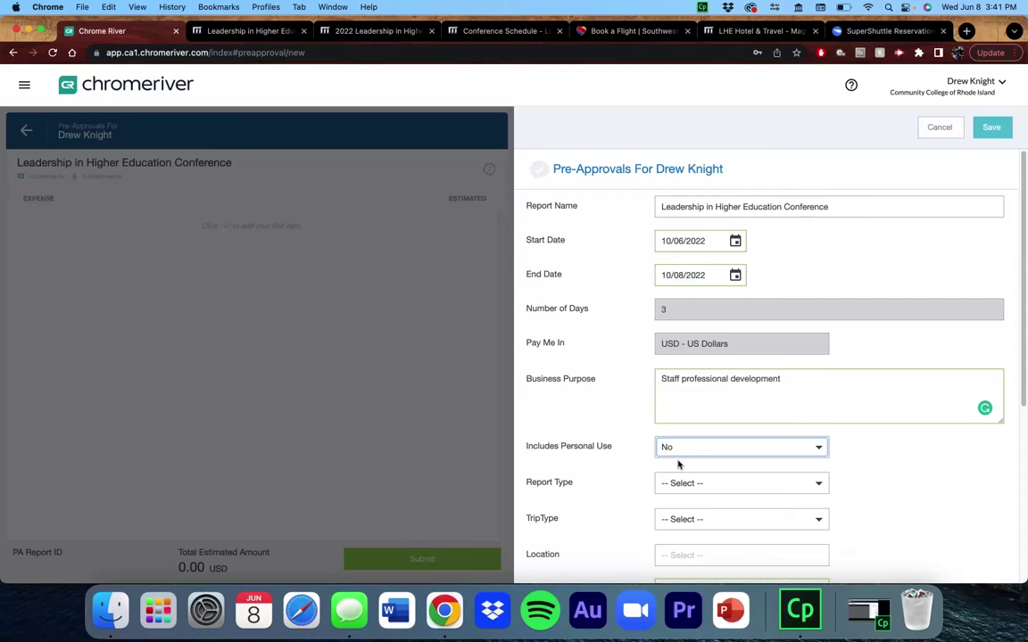
# Step: Choose General Travel report type and Travel Employee trip type, then type baltimore into Location
pyautogui.scroll(-3, 678, 464)
pyautogui.click(702, 381)
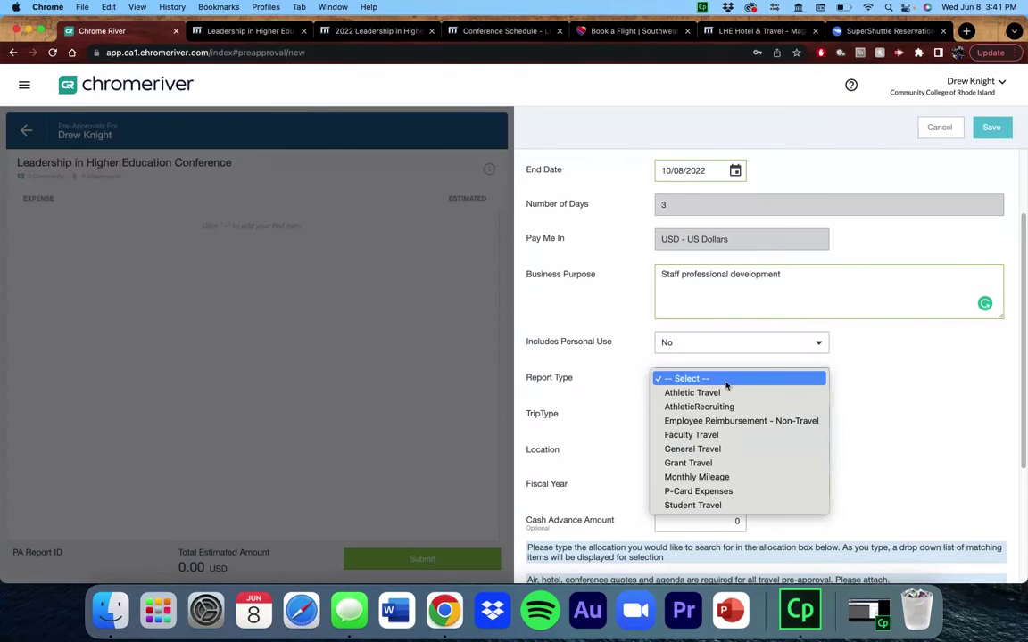
pyautogui.click(756, 454)
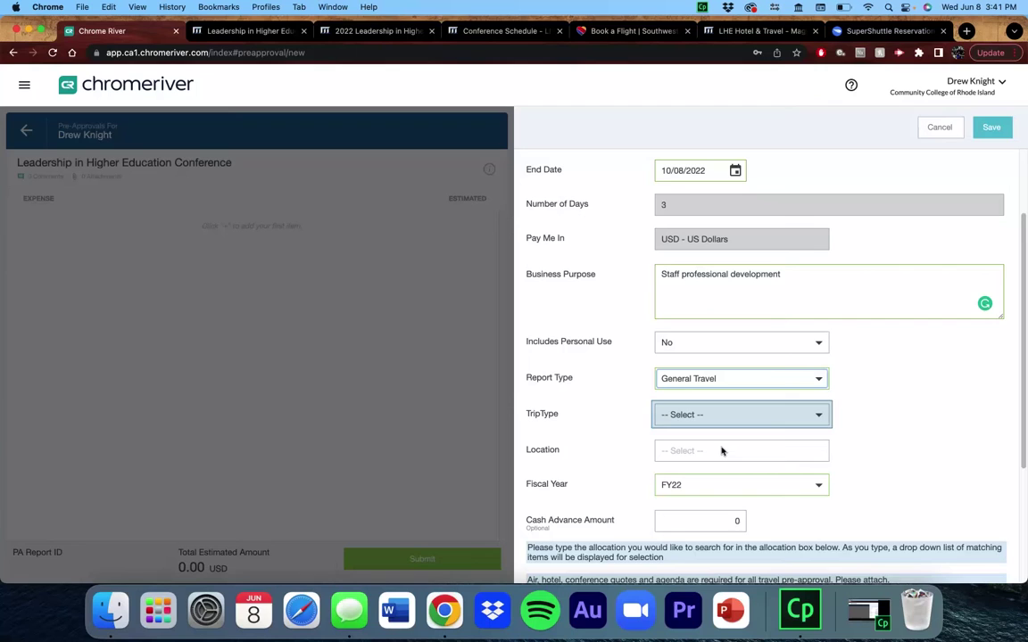
pyautogui.click(737, 420)
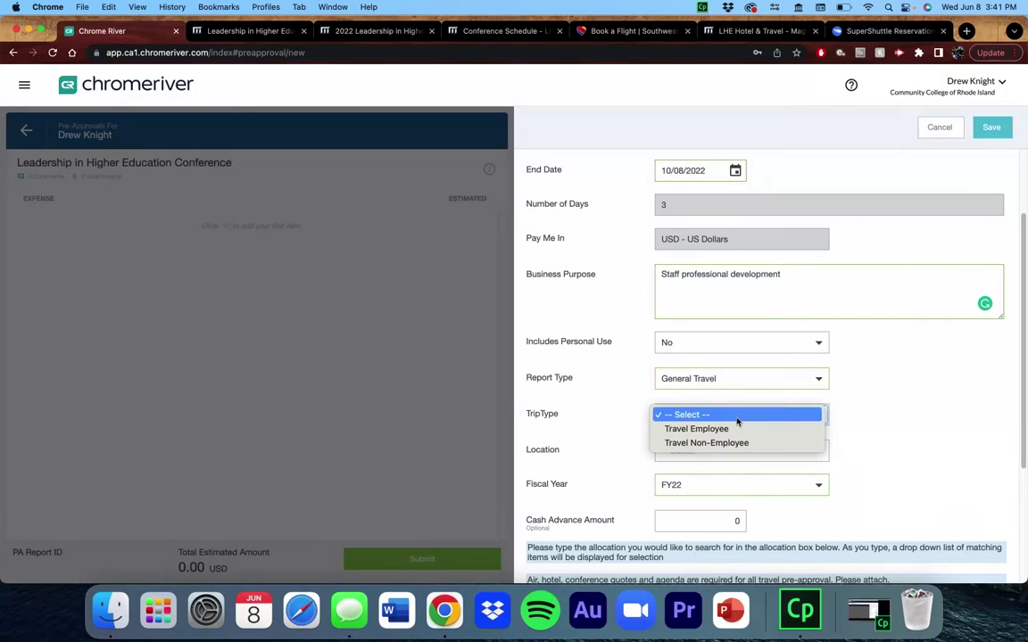
pyautogui.click(748, 428)
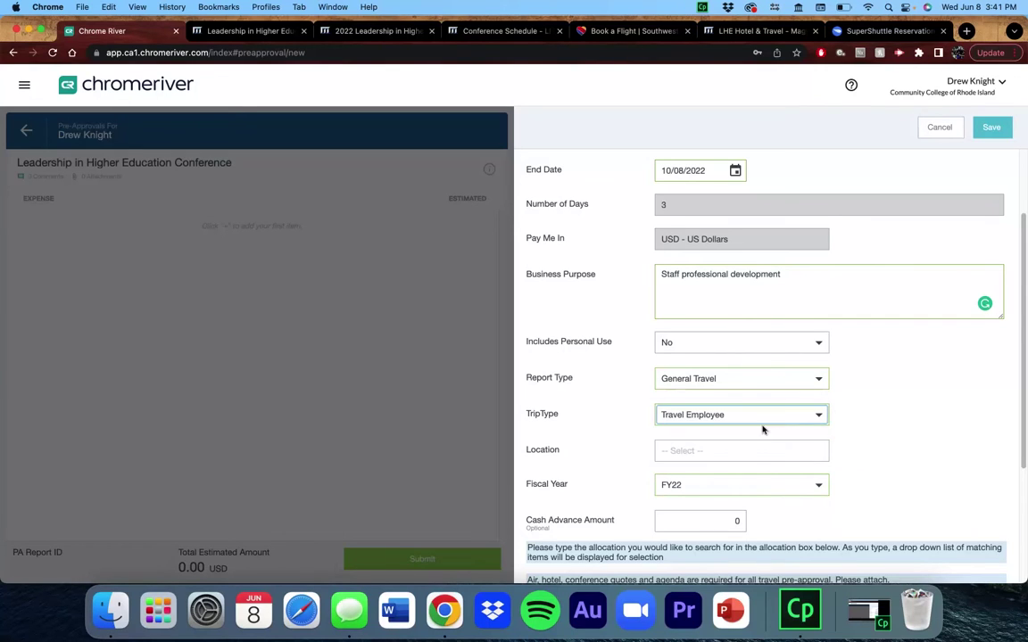
pyautogui.scroll(-2, 847, 455)
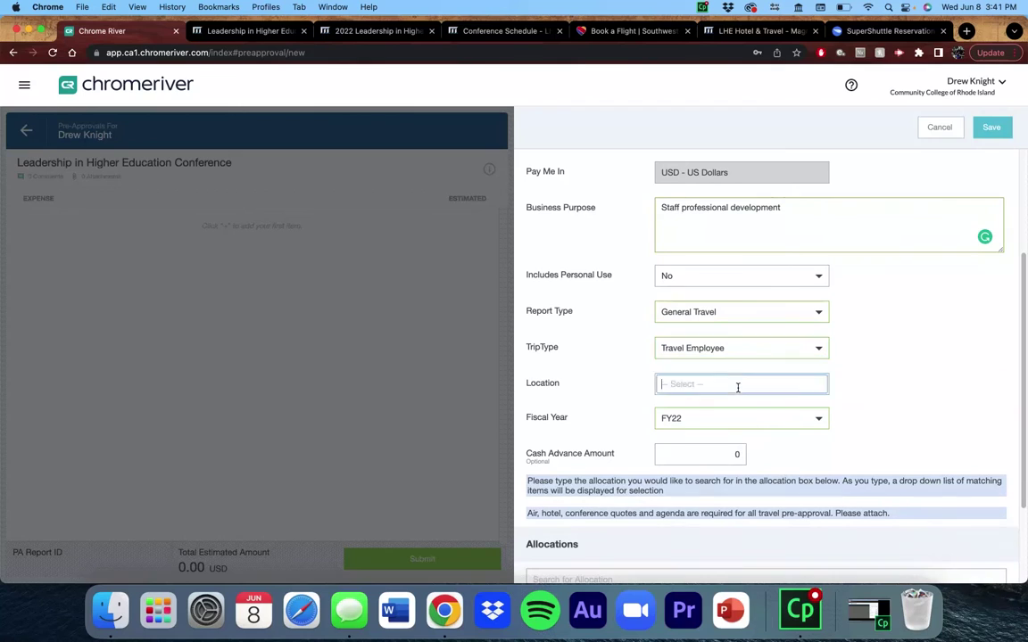
pyautogui.click(741, 384)
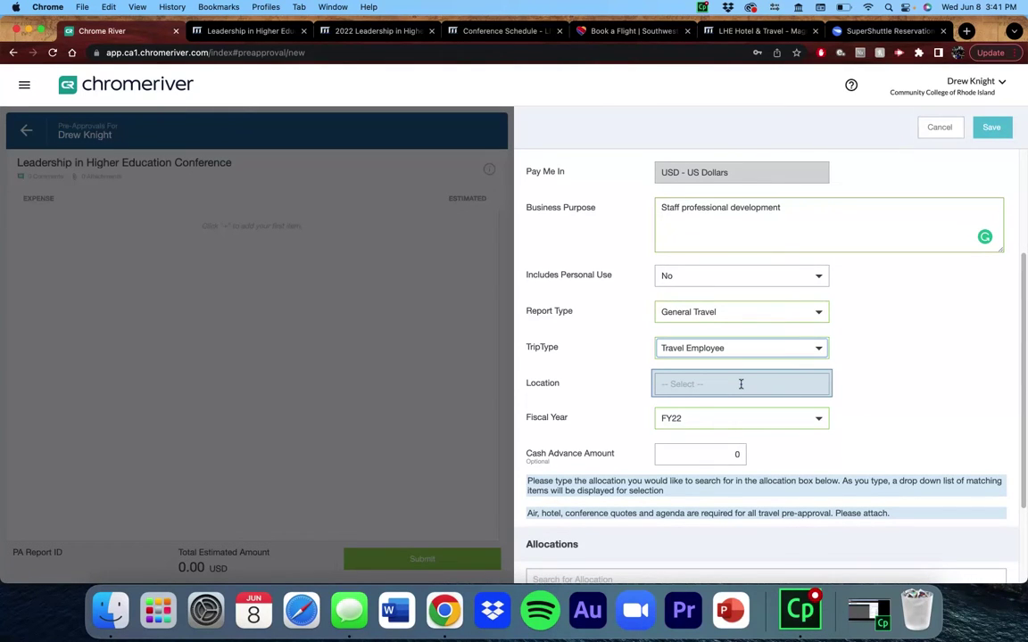
pyautogui.write('baltimor')
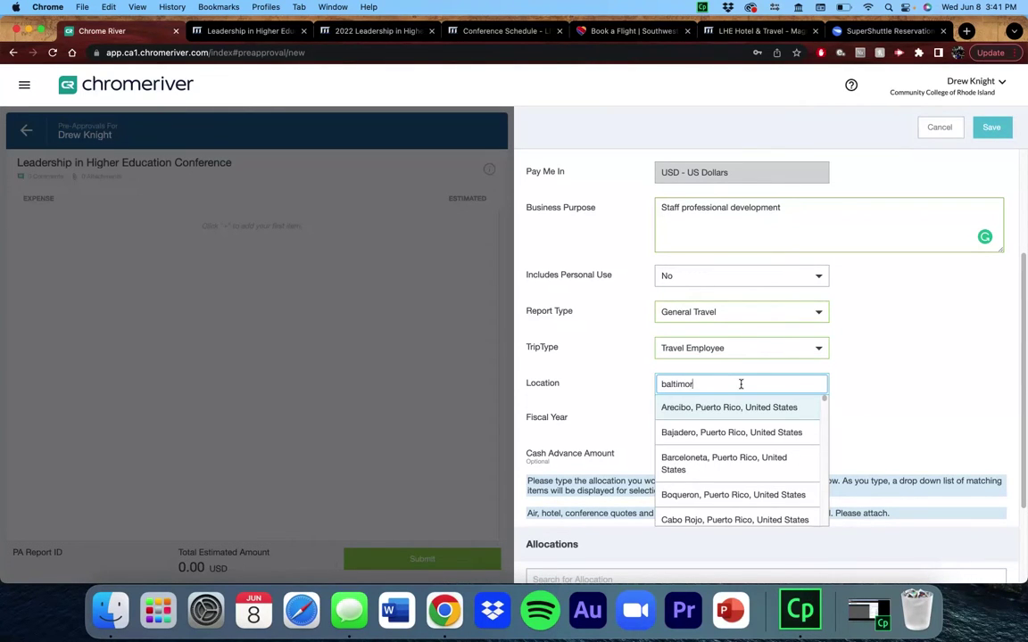
pyautogui.write('e')
# Step: Pick Baltimore, Maryland as location, FY23 fiscal year, and fund 101010 Unrestricted Operating
pyautogui.click(741, 481)
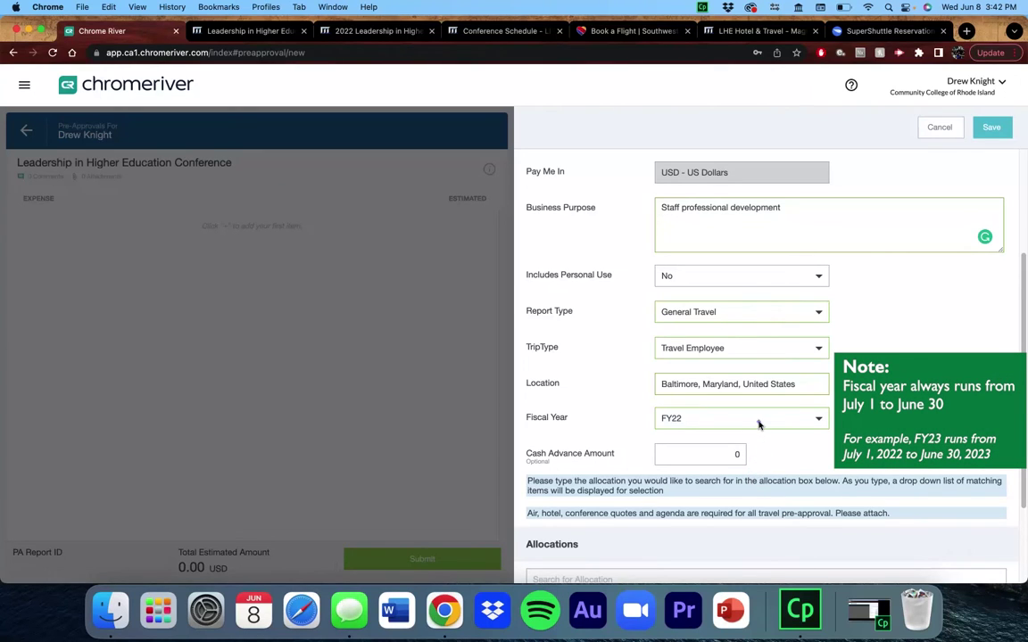
pyautogui.click(759, 425)
pyautogui.click(759, 432)
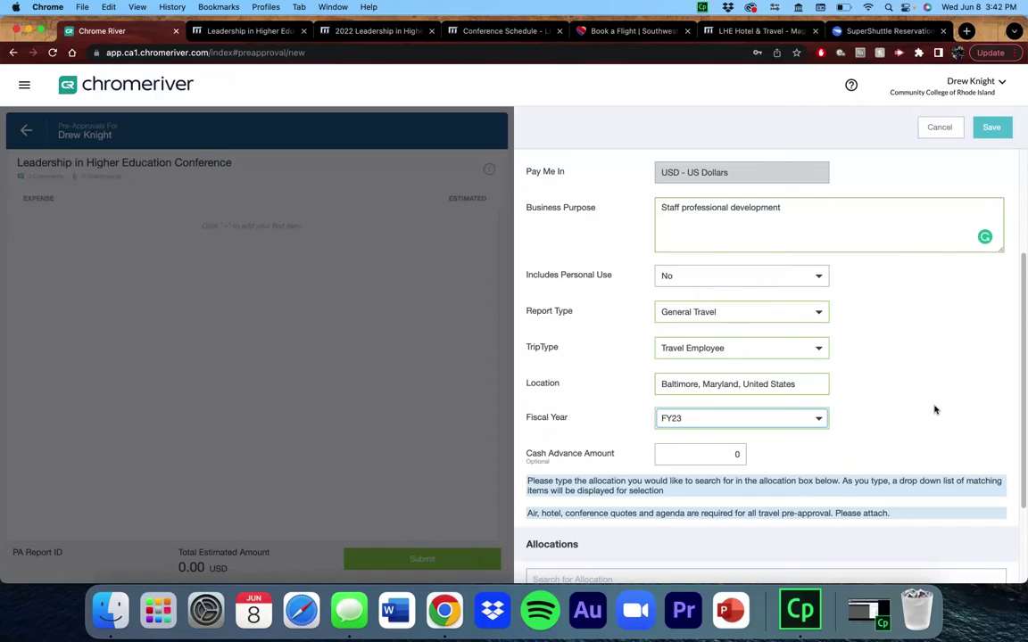
pyautogui.scroll(-3, 935, 409)
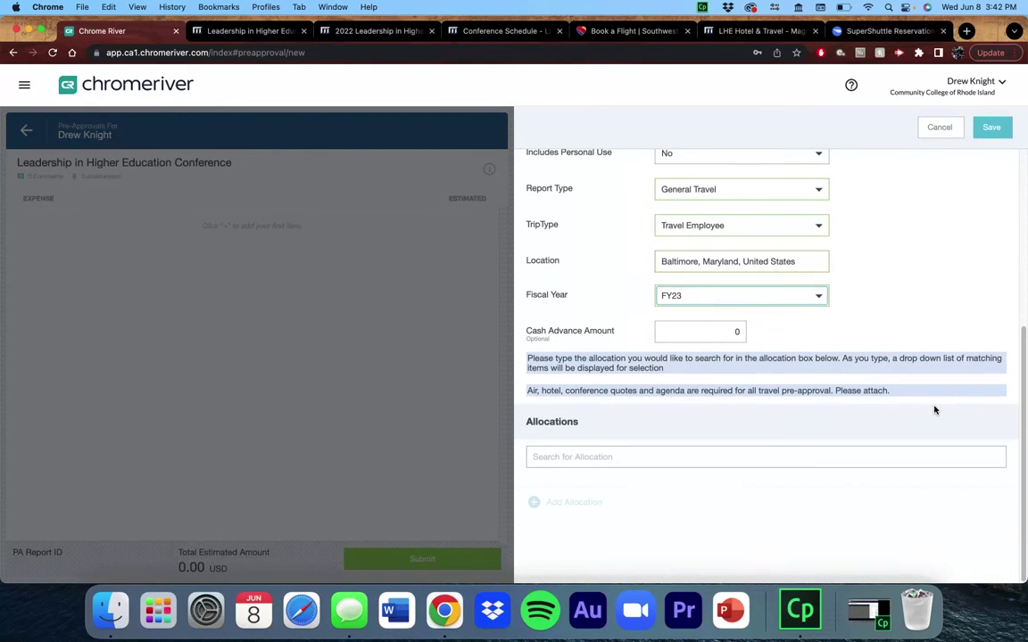
pyautogui.click(608, 457)
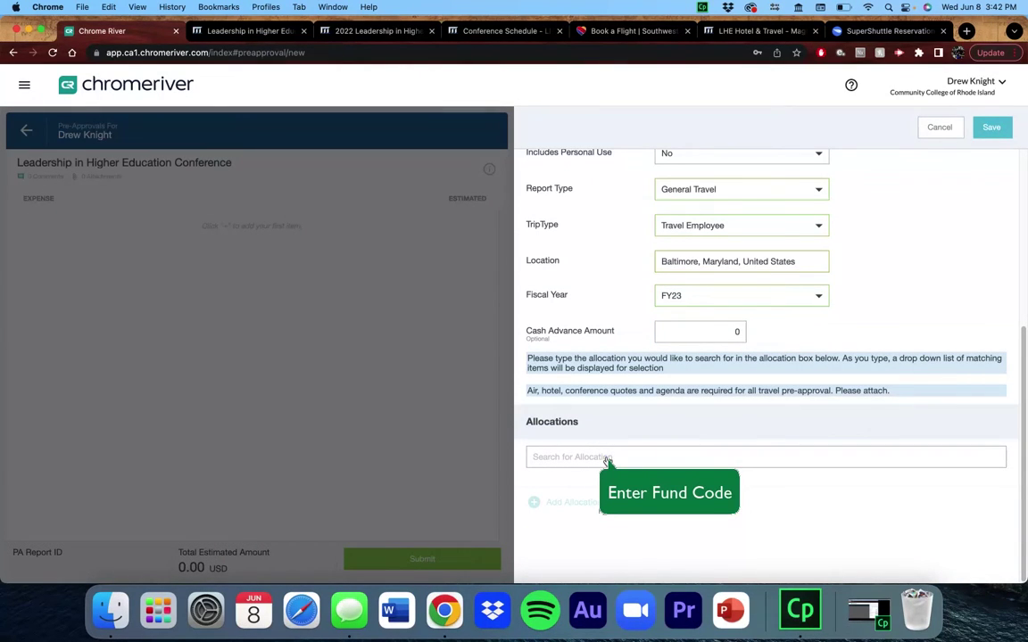
pyautogui.click(605, 459)
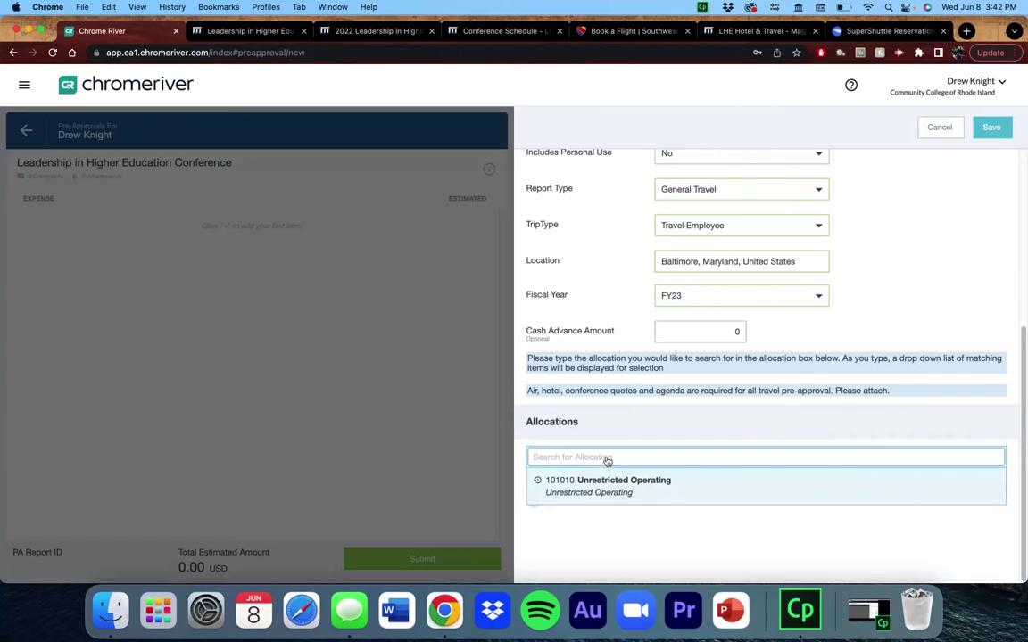
pyautogui.write('101010')
pyautogui.click(635, 487)
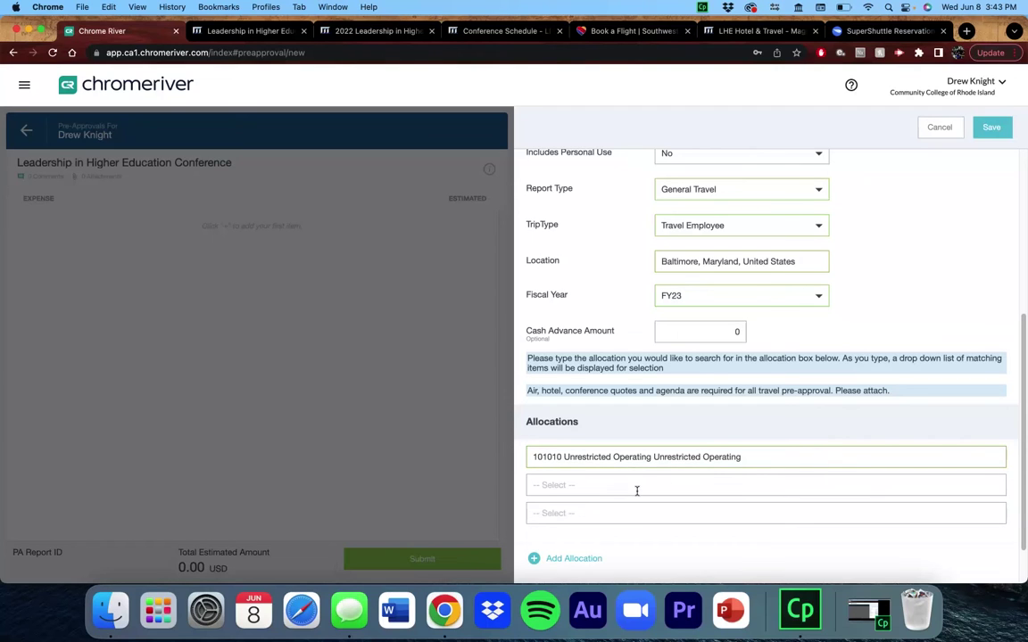
# Step: Allocate org code Office of VP of Finance & Strategy and program 701 Inst Support Operations
pyautogui.scroll(-2, 636, 493)
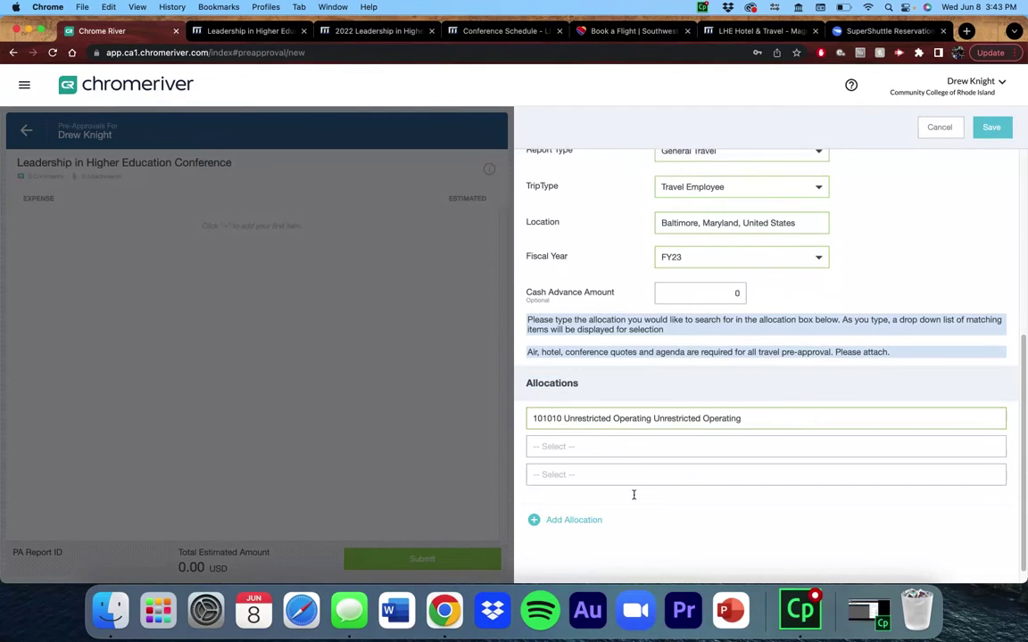
pyautogui.click(615, 463)
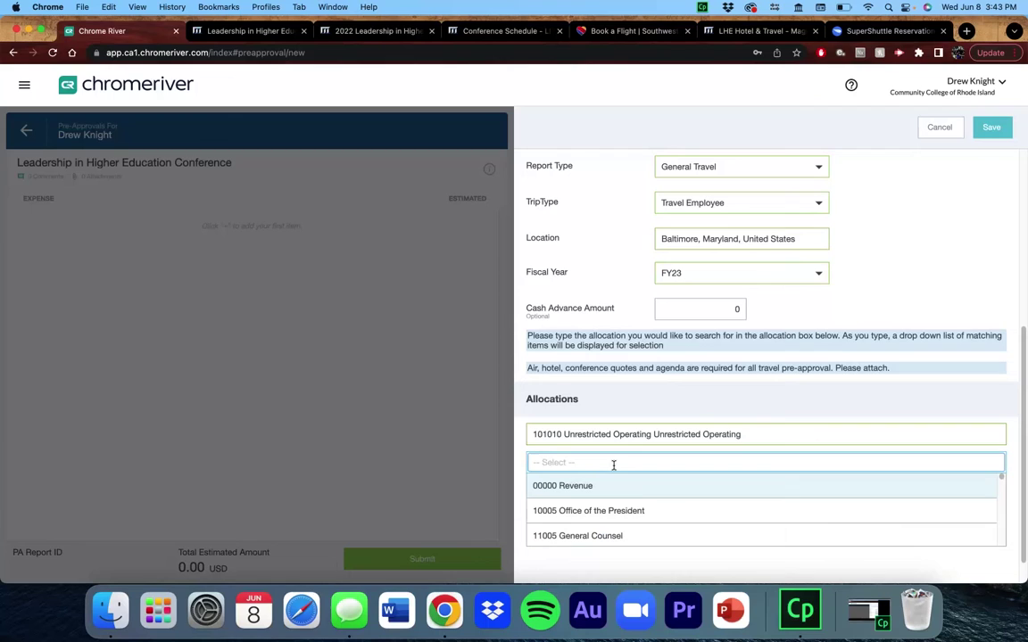
pyautogui.write('office vp ')
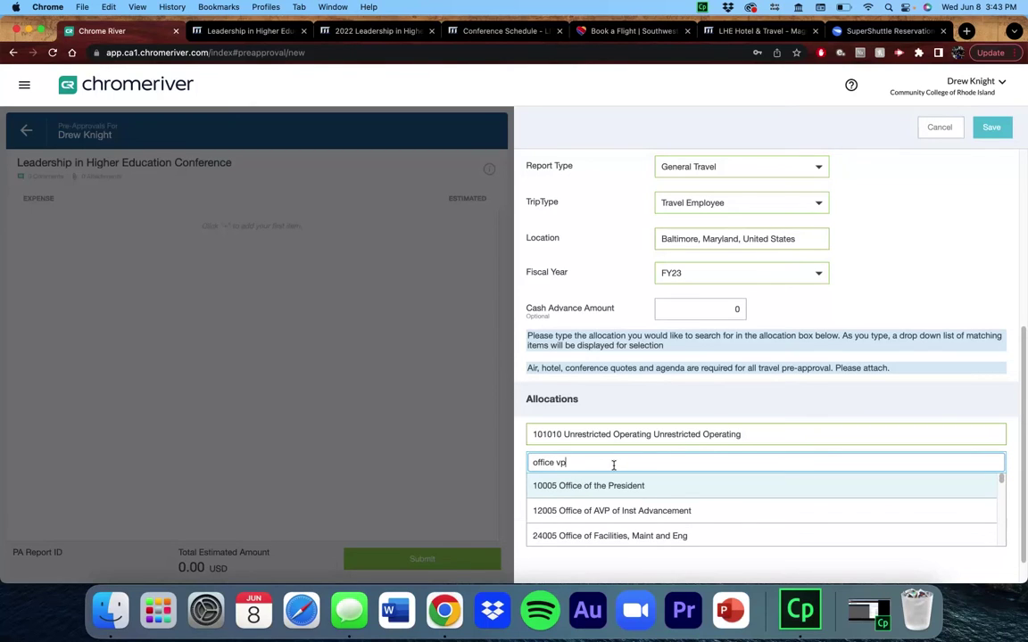
pyautogui.write('of fin')
pyautogui.click(625, 487)
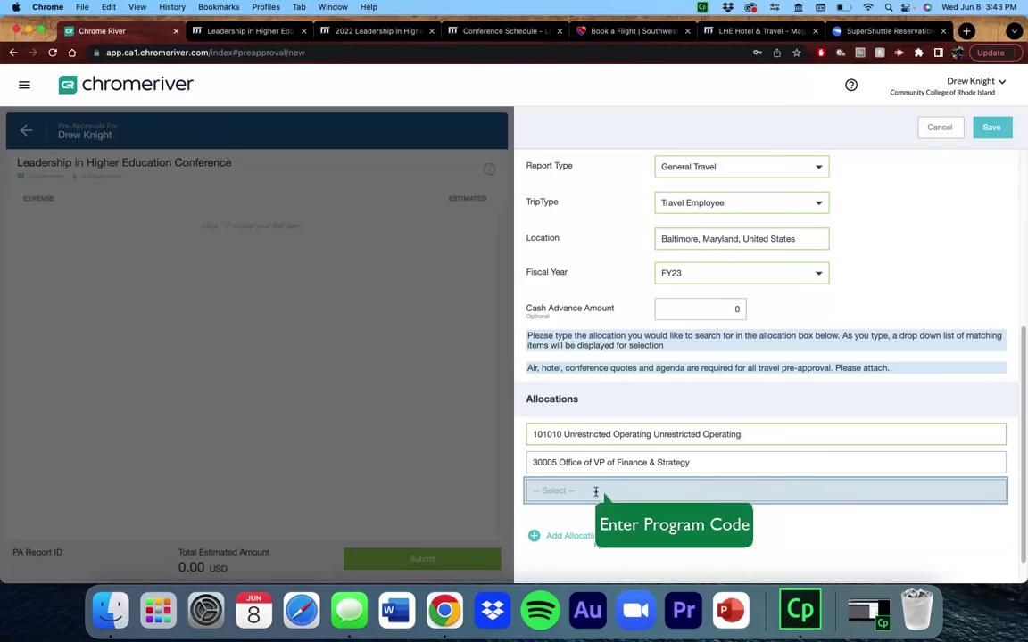
pyautogui.click(596, 491)
pyautogui.write('701')
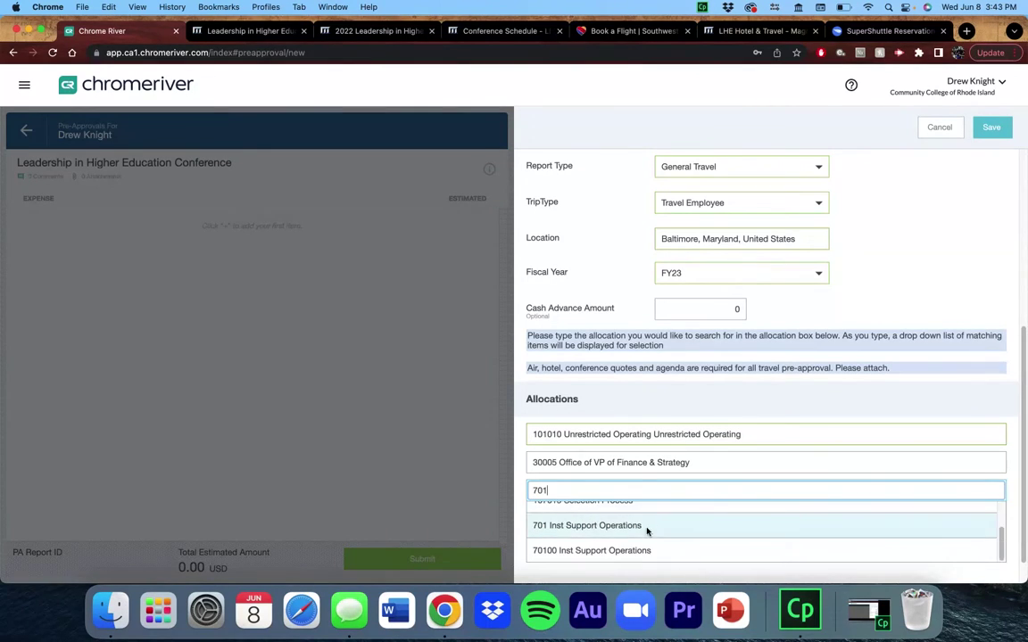
pyautogui.click(647, 527)
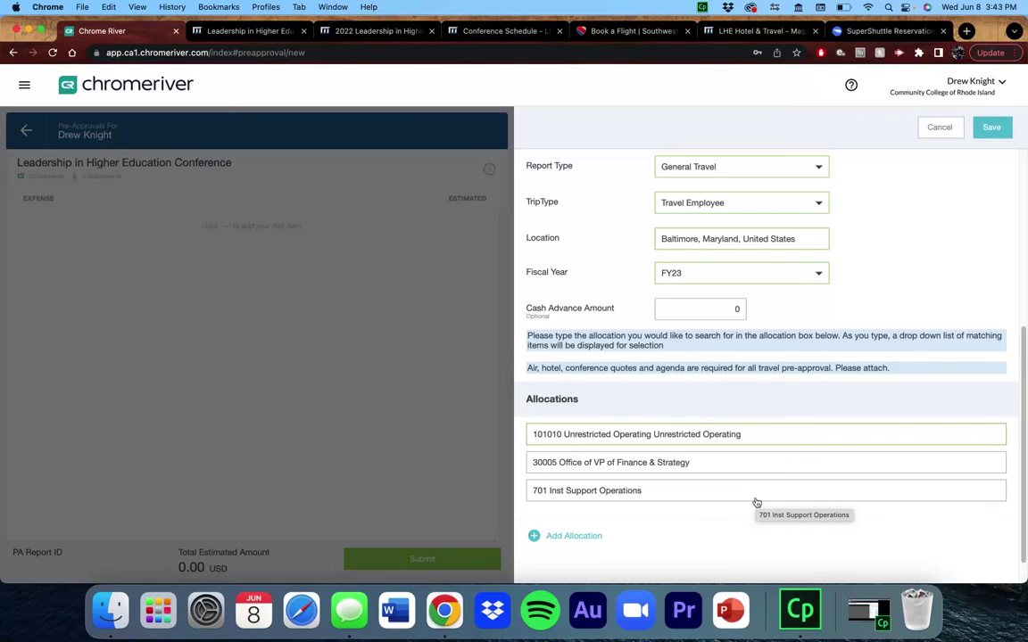
pyautogui.press('Tab')
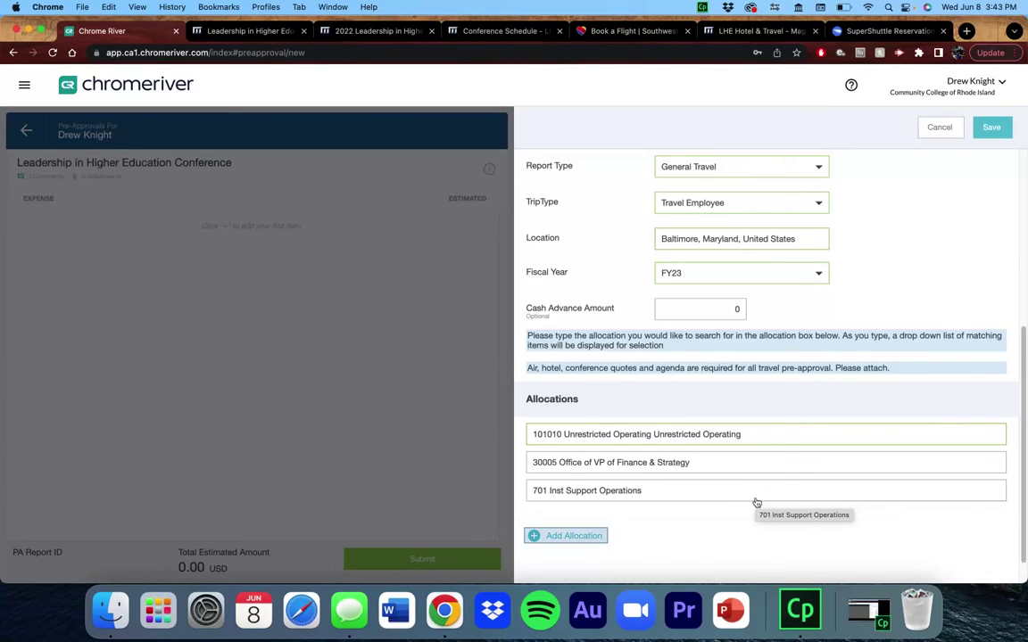
# Step: Remove the extra allocation split line and save the pre-approval header
pyautogui.click(589, 535)
pyautogui.scroll(-3, 760, 523)
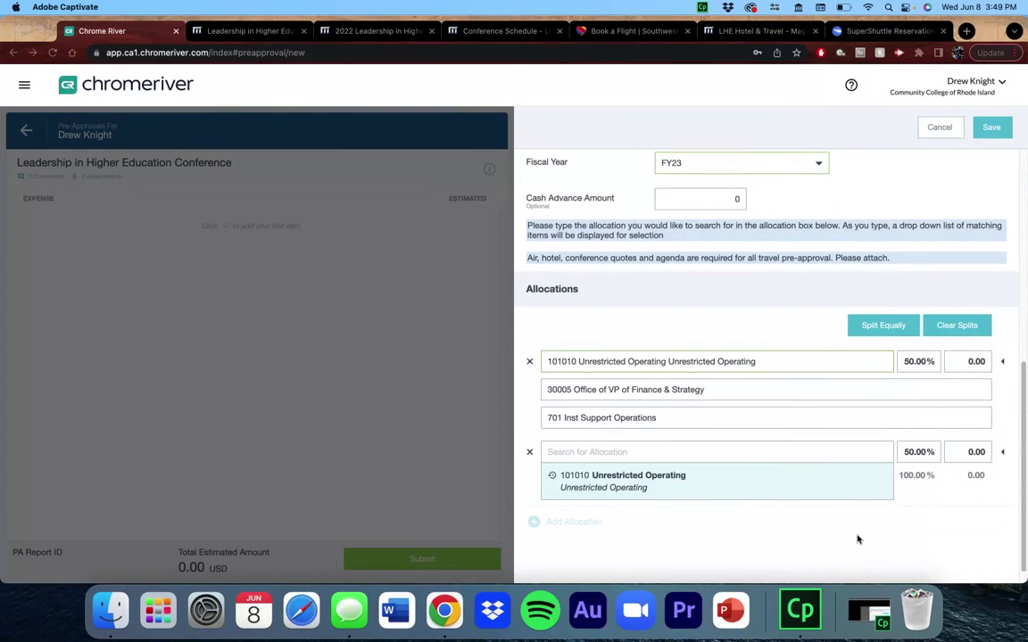
pyautogui.click(529, 452)
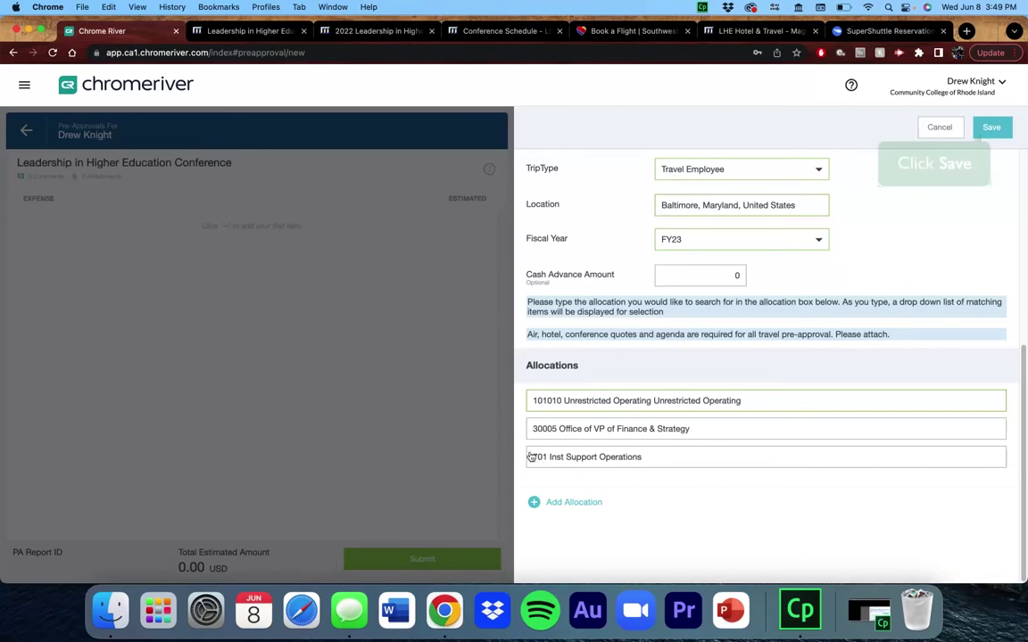
pyautogui.click(992, 131)
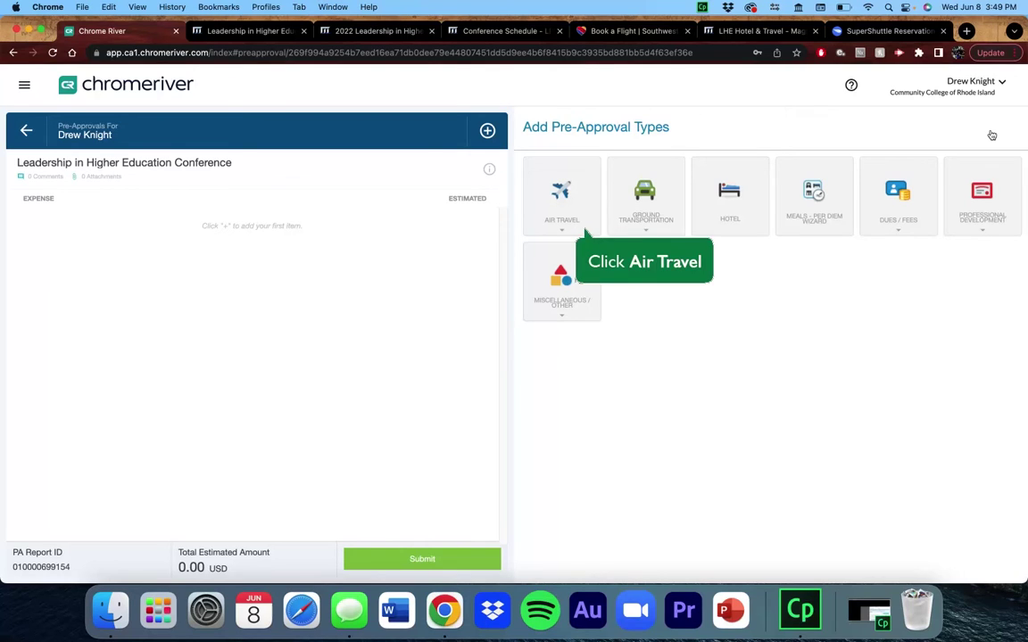
# Step: Add an Airfare estimate of 202.21 described as Southwest
pyautogui.click(567, 190)
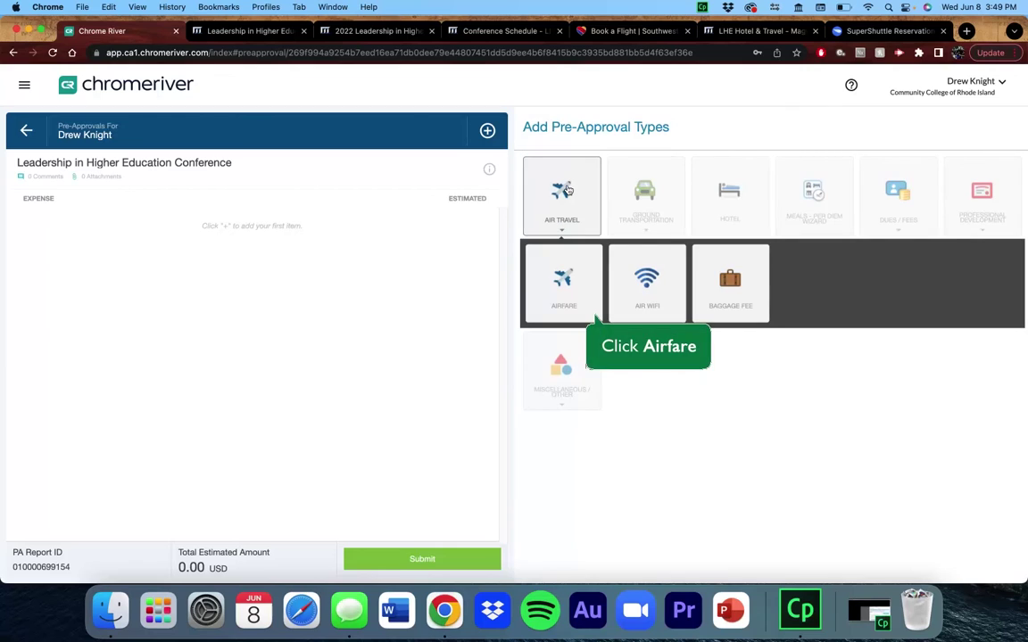
pyautogui.click(565, 278)
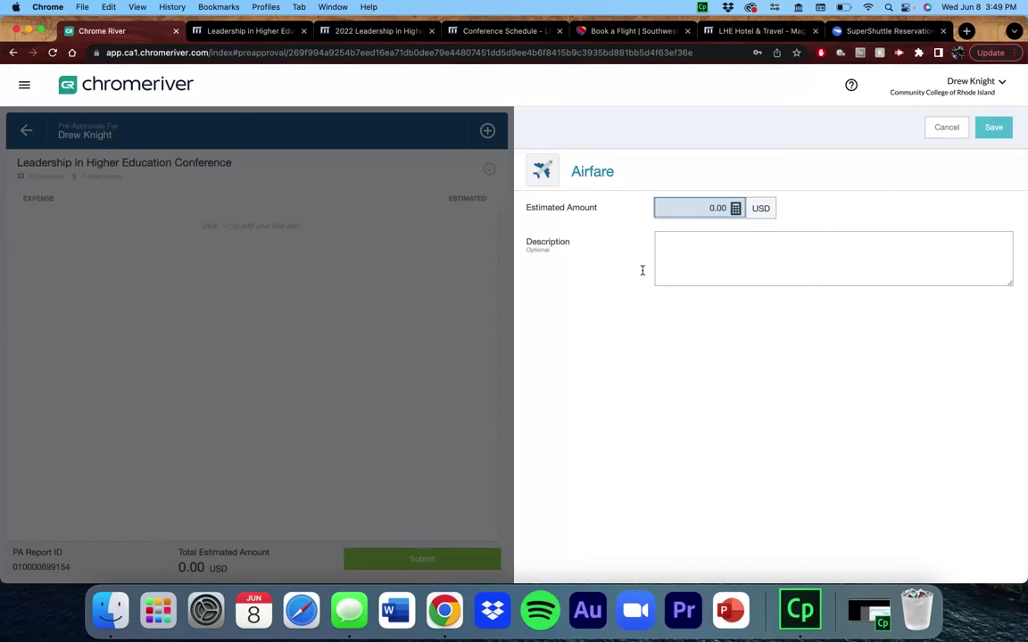
pyautogui.click(700, 210)
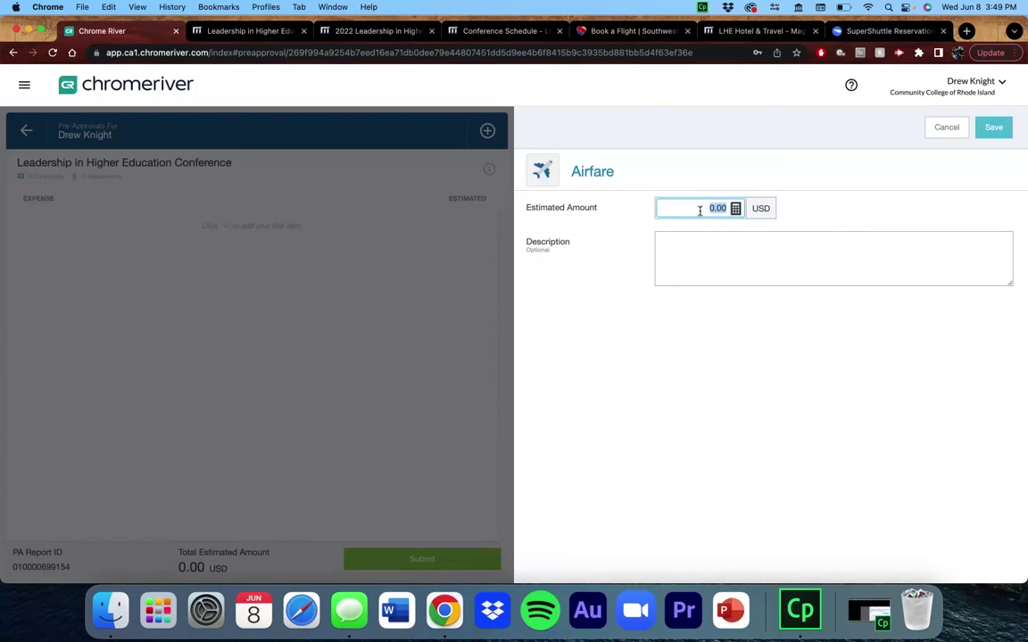
pyautogui.write('202.21')
pyautogui.click(740, 272)
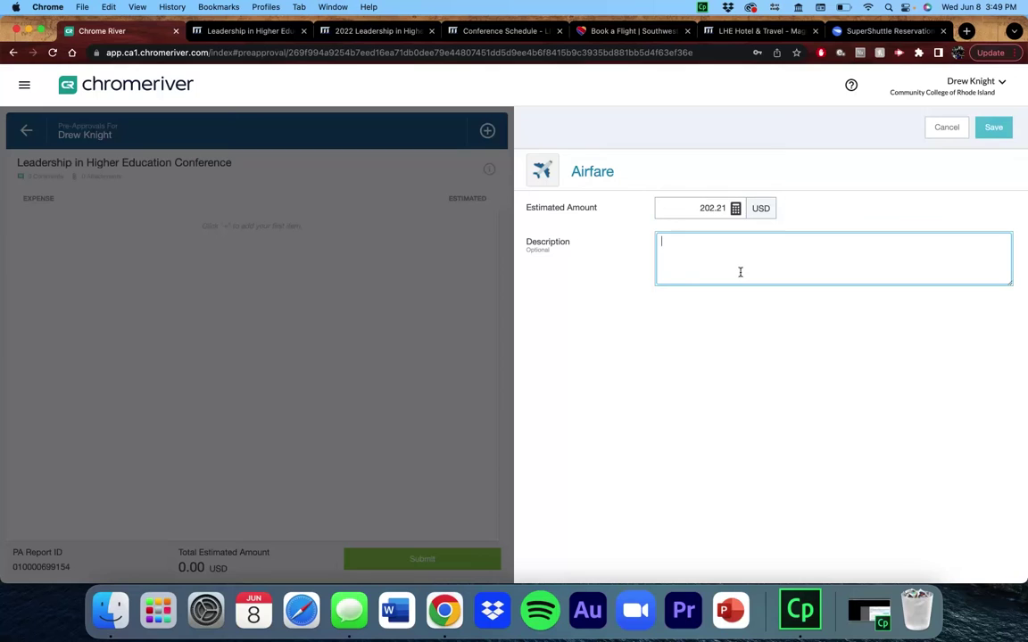
pyautogui.write('Southwest')
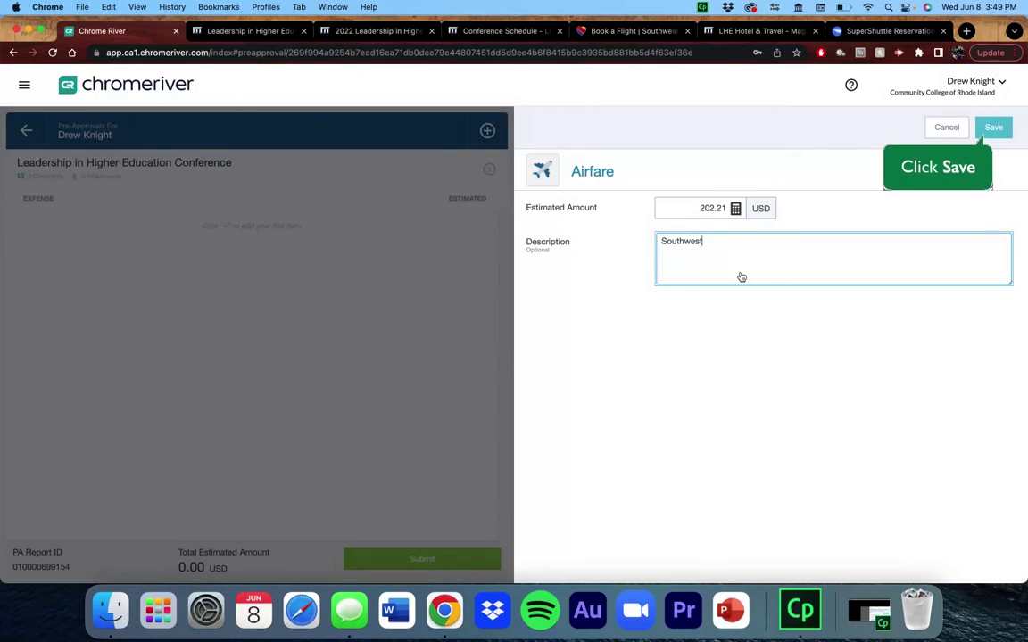
pyautogui.click(993, 129)
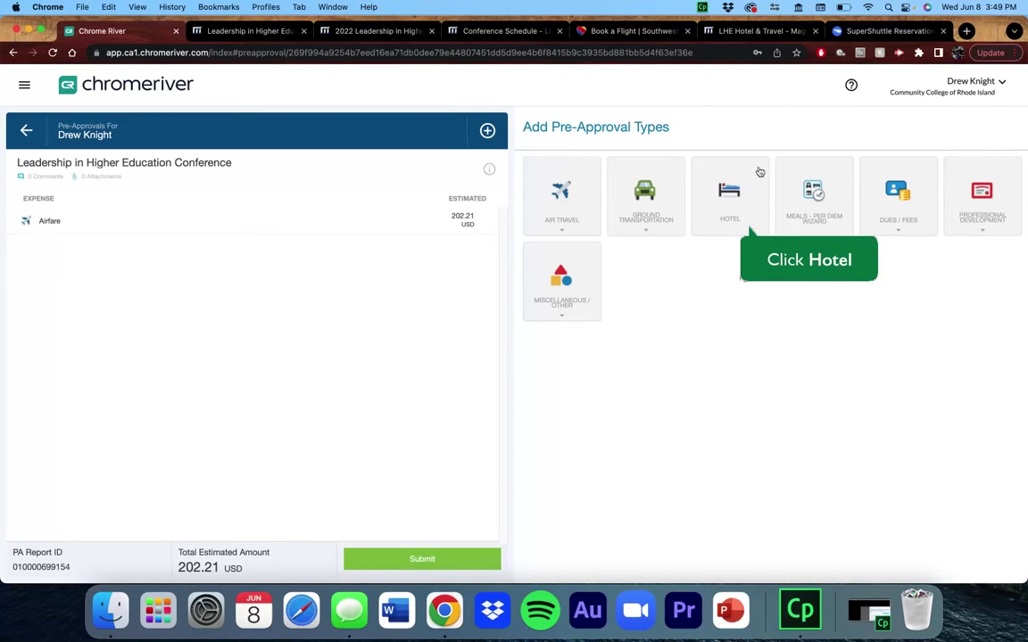
# Step: Add a Hotel estimate of 379.63 USD described as Hyatt
pyautogui.click(722, 224)
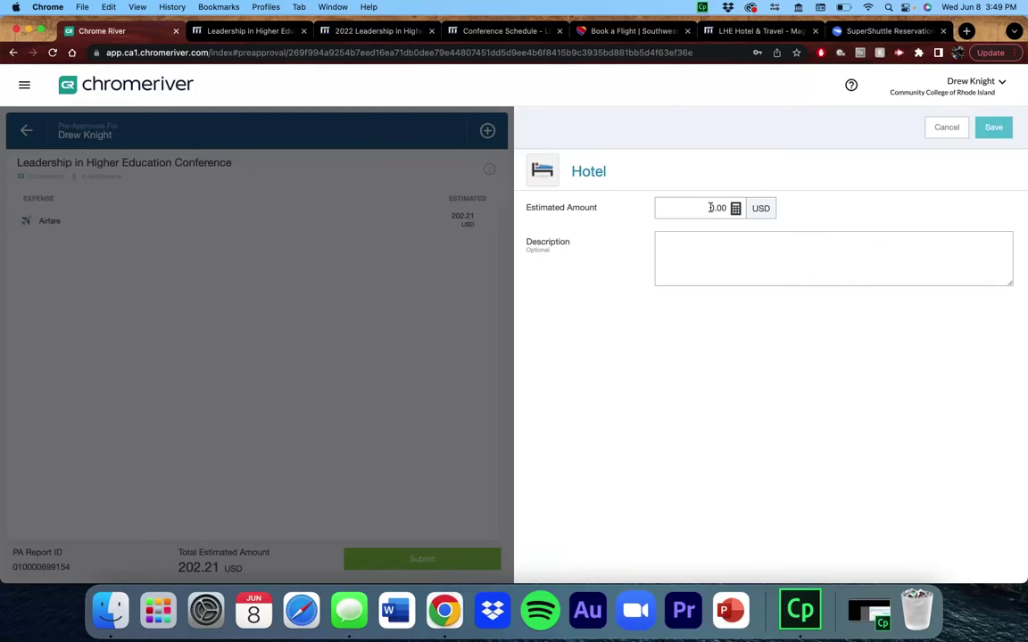
pyautogui.click(711, 207)
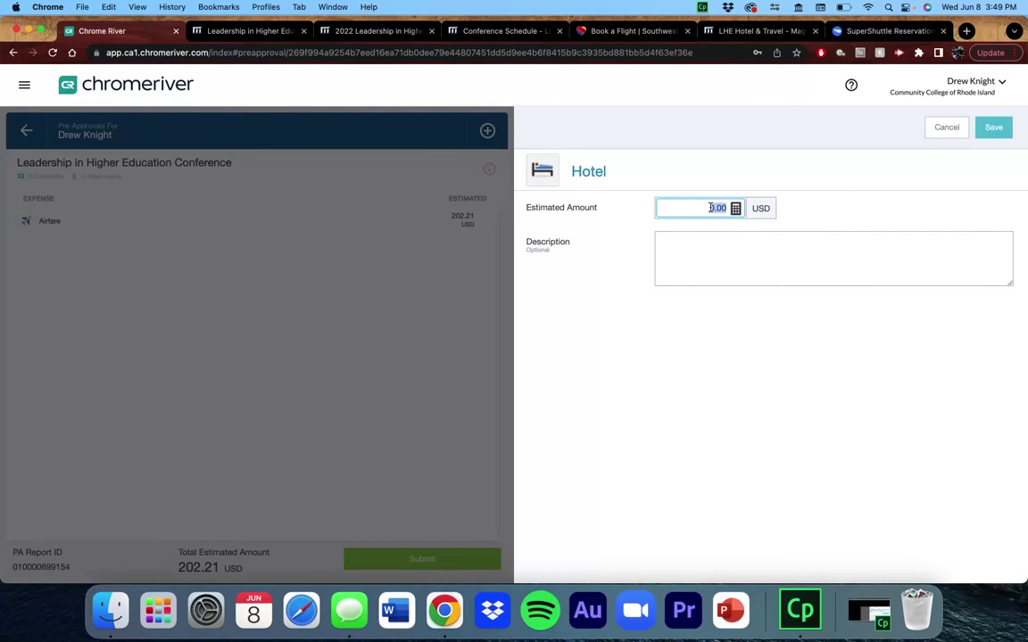
pyautogui.write('379.63')
pyautogui.click(746, 253)
pyautogui.write('Hyatt')
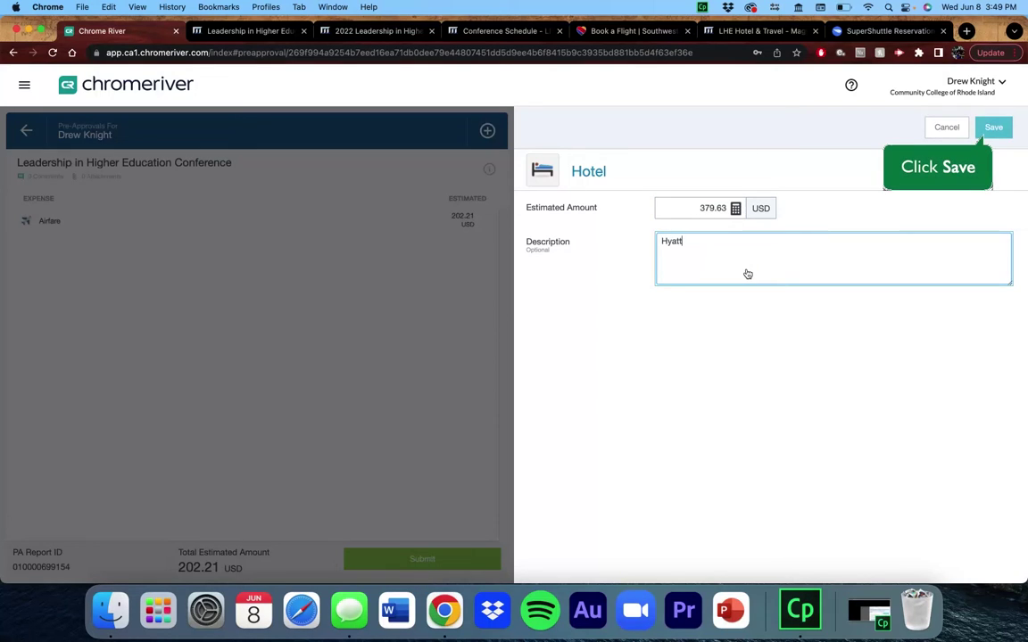
pyautogui.click(992, 127)
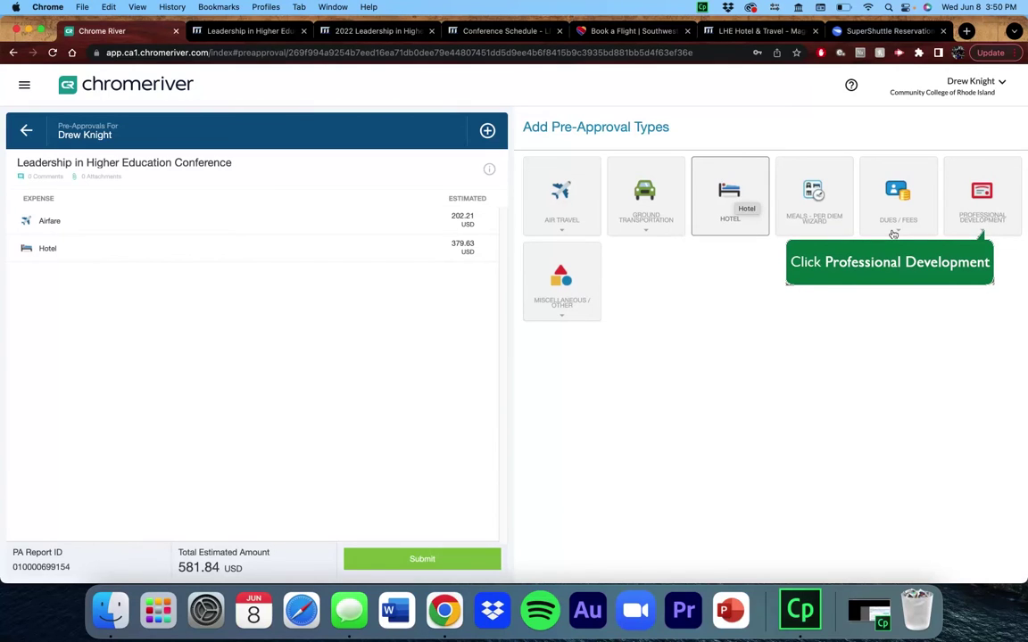
# Step: Add a Conference / Seminar estimate of 899.99 under Professional Development
pyautogui.click(977, 223)
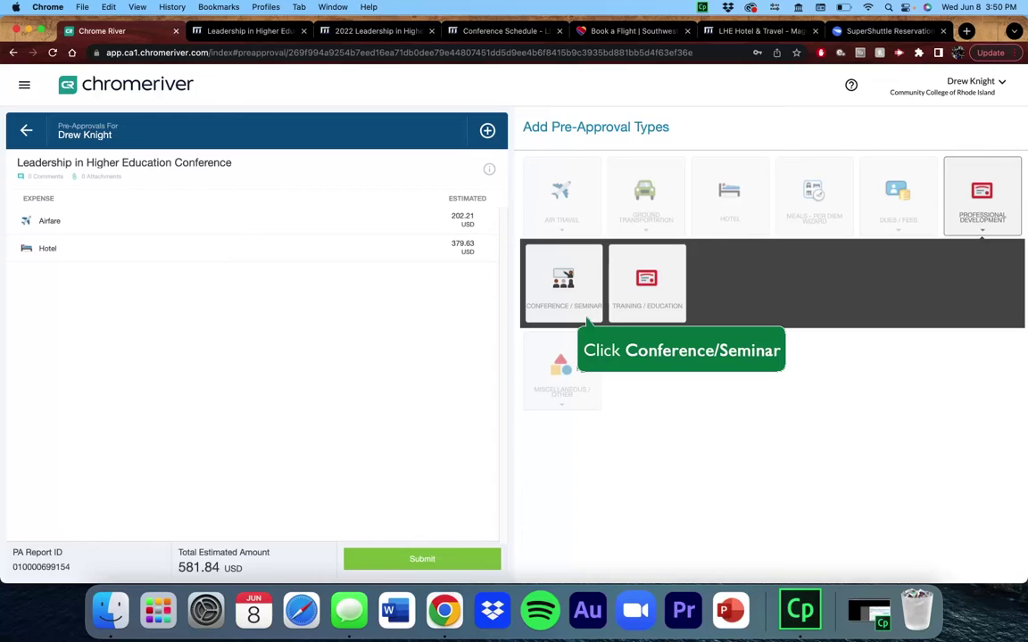
pyautogui.click(586, 314)
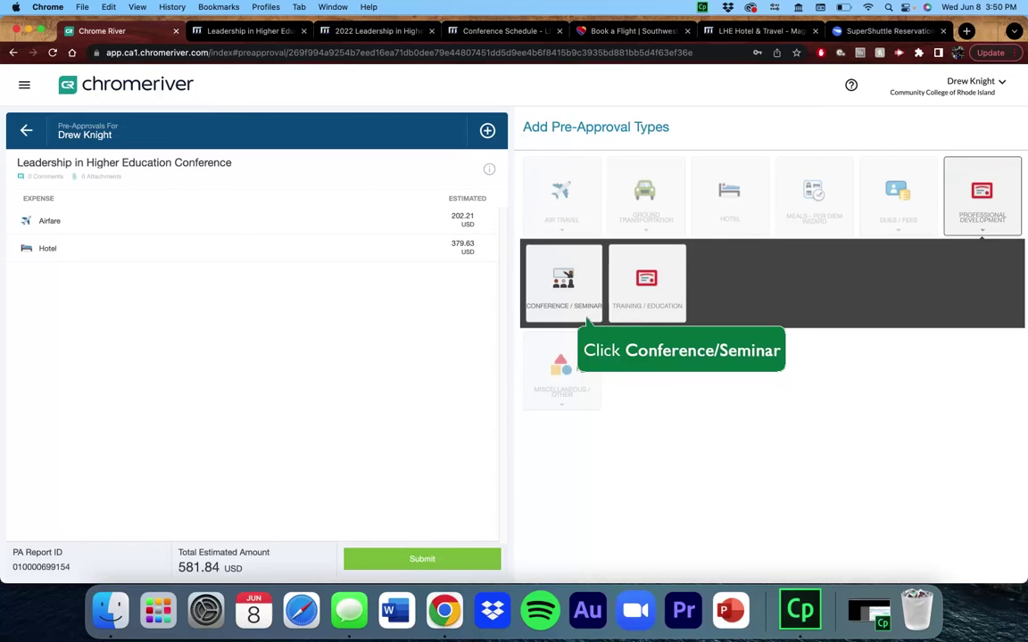
pyautogui.click(711, 208)
pyautogui.write('899.99')
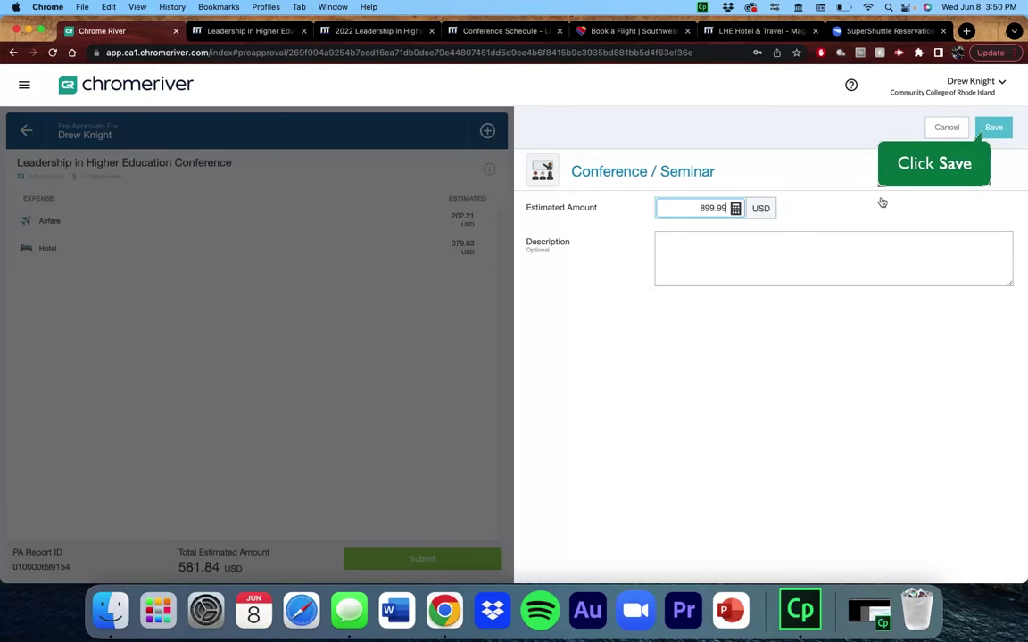
pyautogui.click(993, 127)
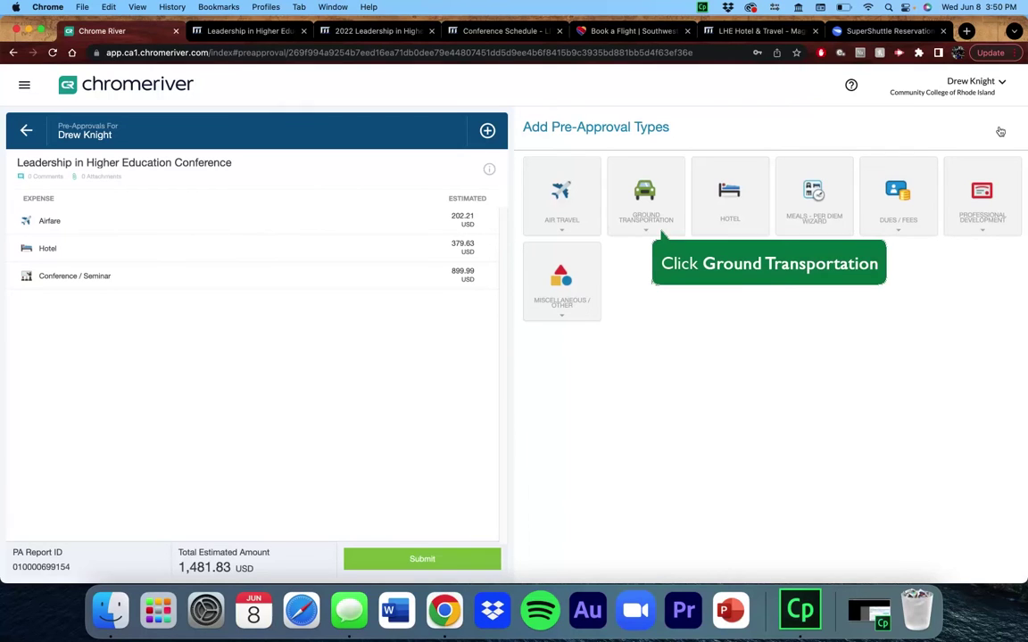
# Step: Add a Taxi / Car Service estimate of 34.00 under Ground Transportation
pyautogui.click(646, 214)
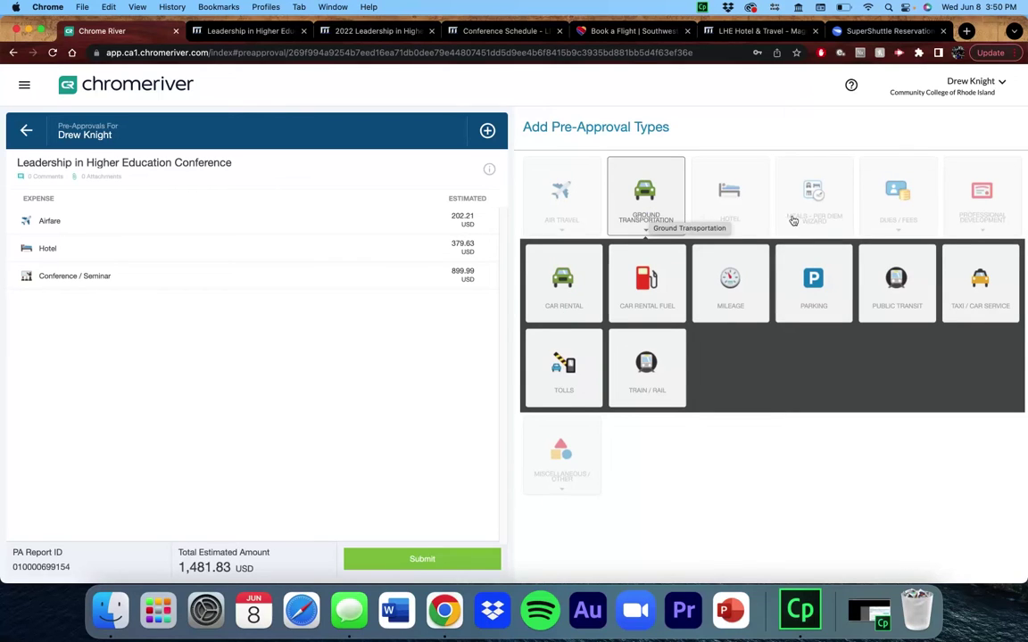
pyautogui.click(981, 282)
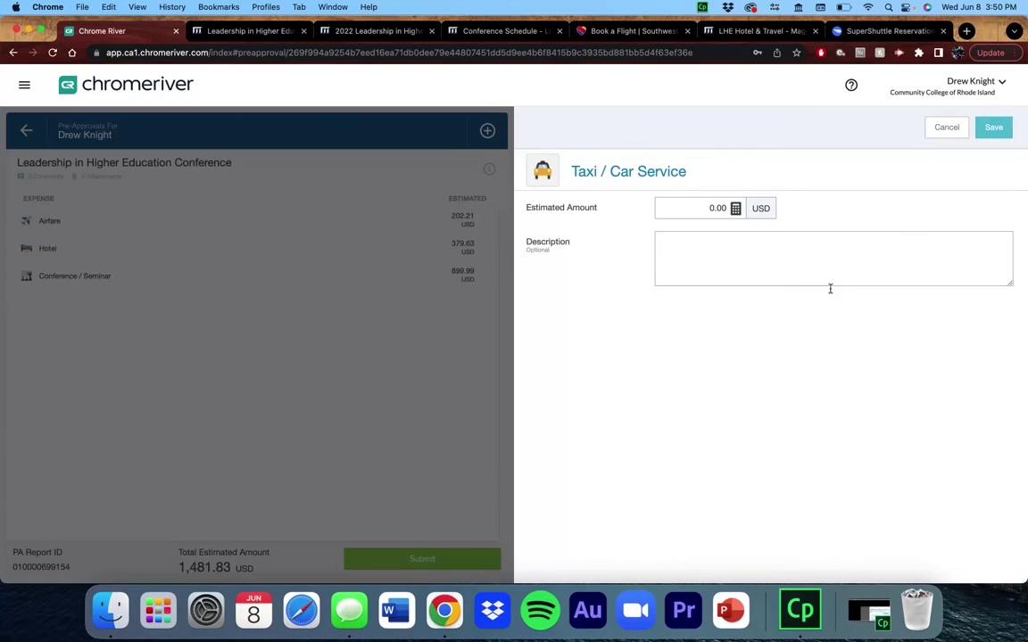
pyautogui.click(709, 212)
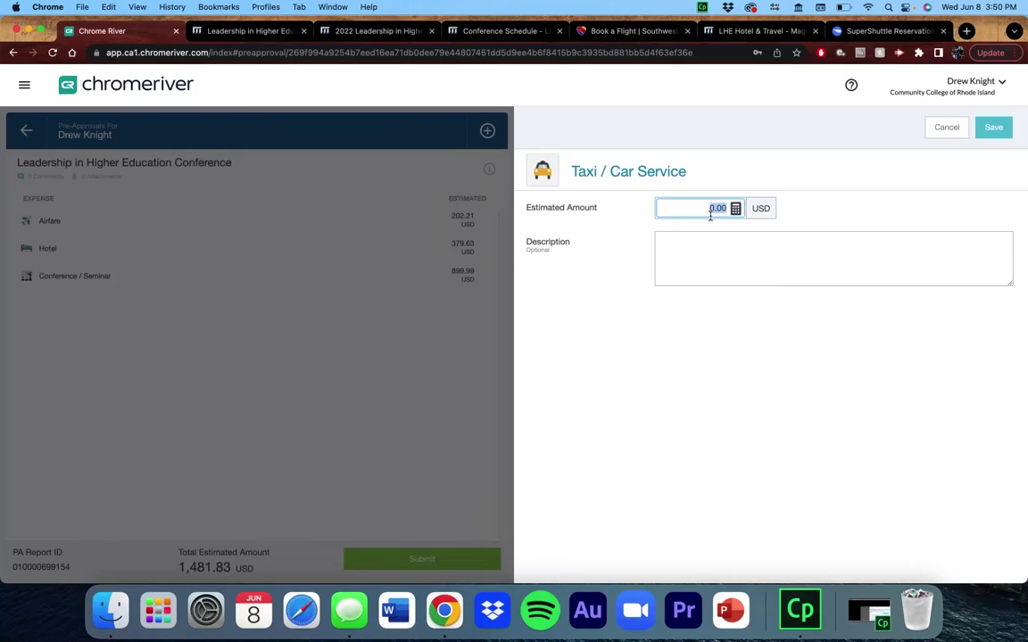
pyautogui.write('34.00')
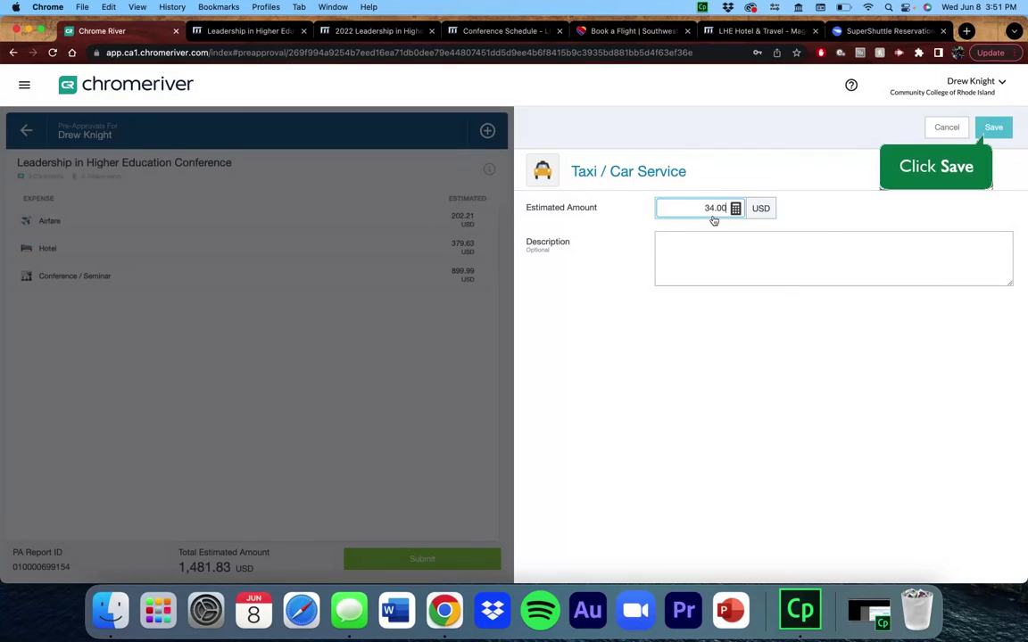
pyautogui.click(993, 128)
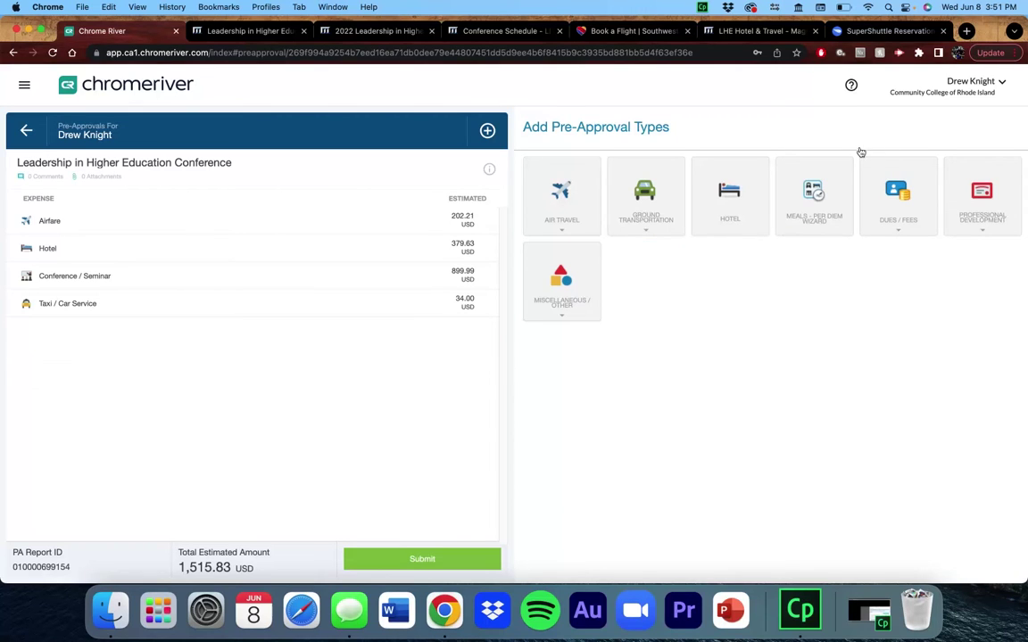
# Step: In the Meals Per Diem Wizard, set both start and end times to 05:30
pyautogui.click(826, 195)
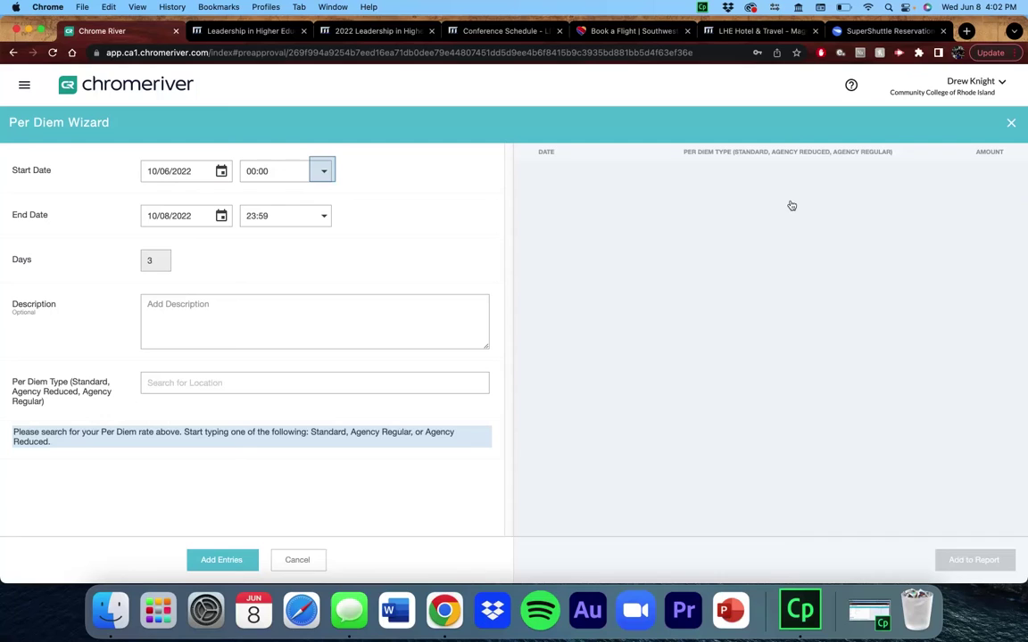
pyautogui.click(325, 178)
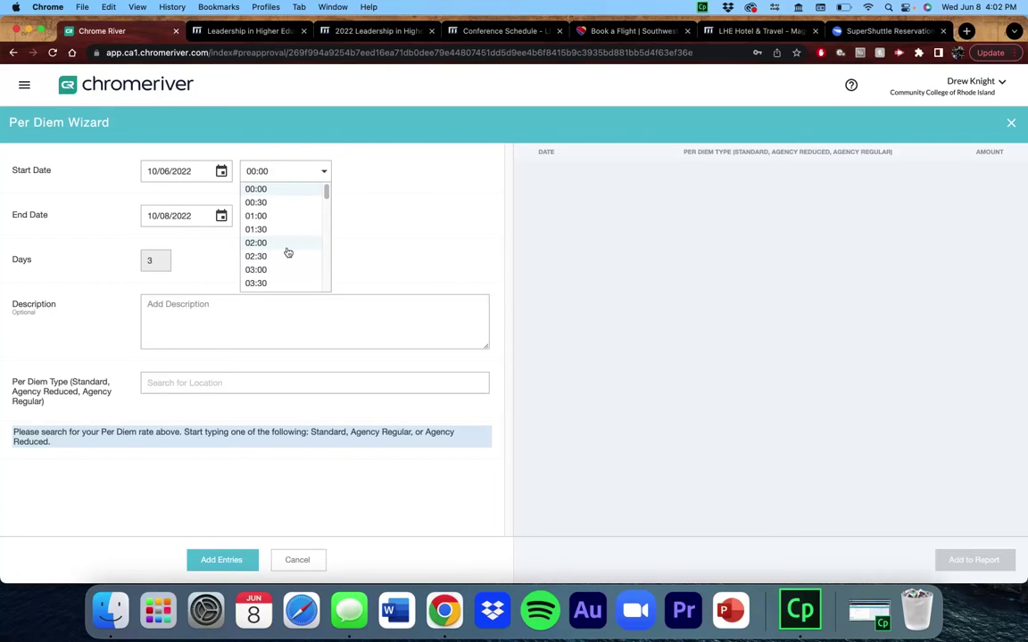
pyautogui.scroll(-2, 289, 250)
pyautogui.scroll(-1, 291, 250)
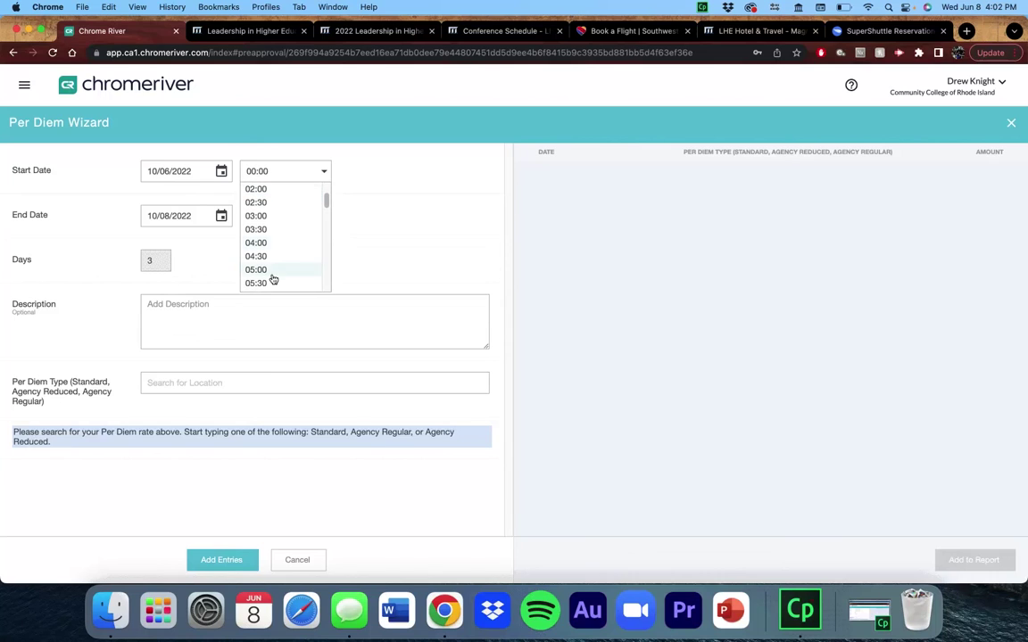
pyautogui.click(267, 284)
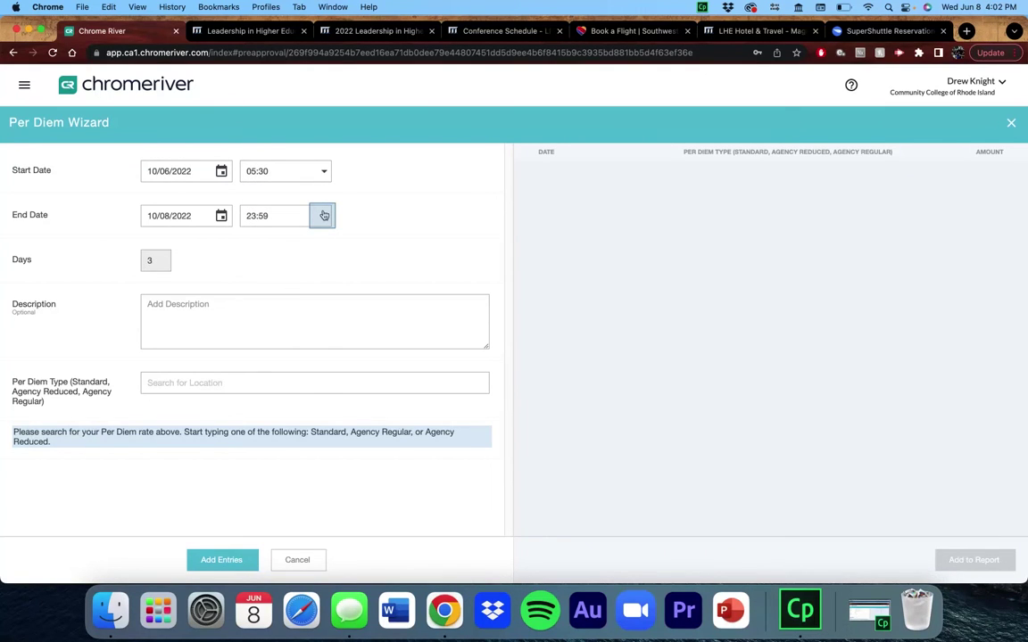
pyautogui.click(323, 216)
pyautogui.scroll(-2, 281, 306)
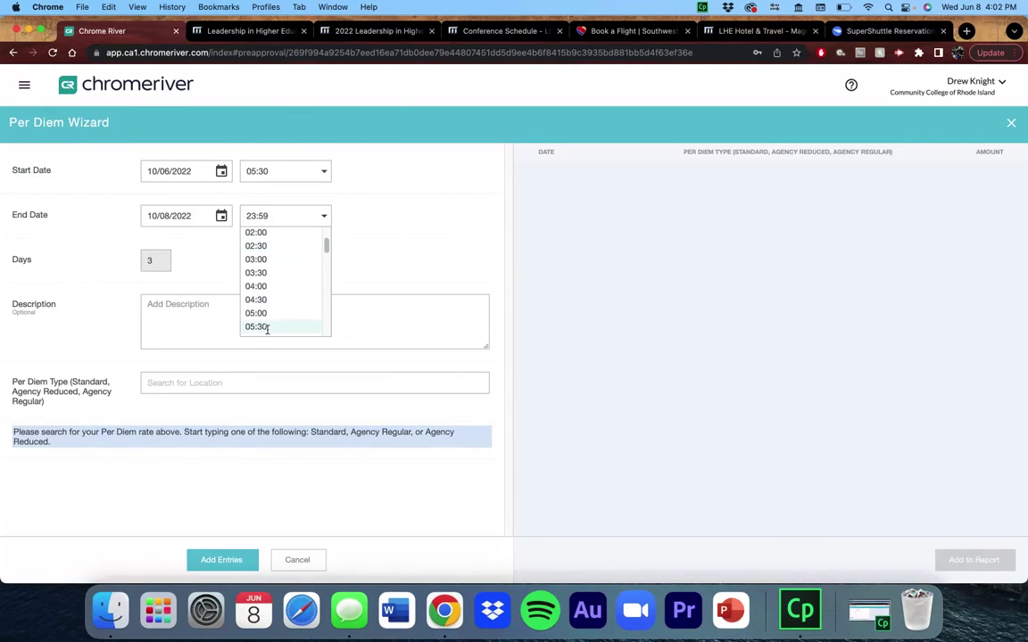
pyautogui.click(269, 326)
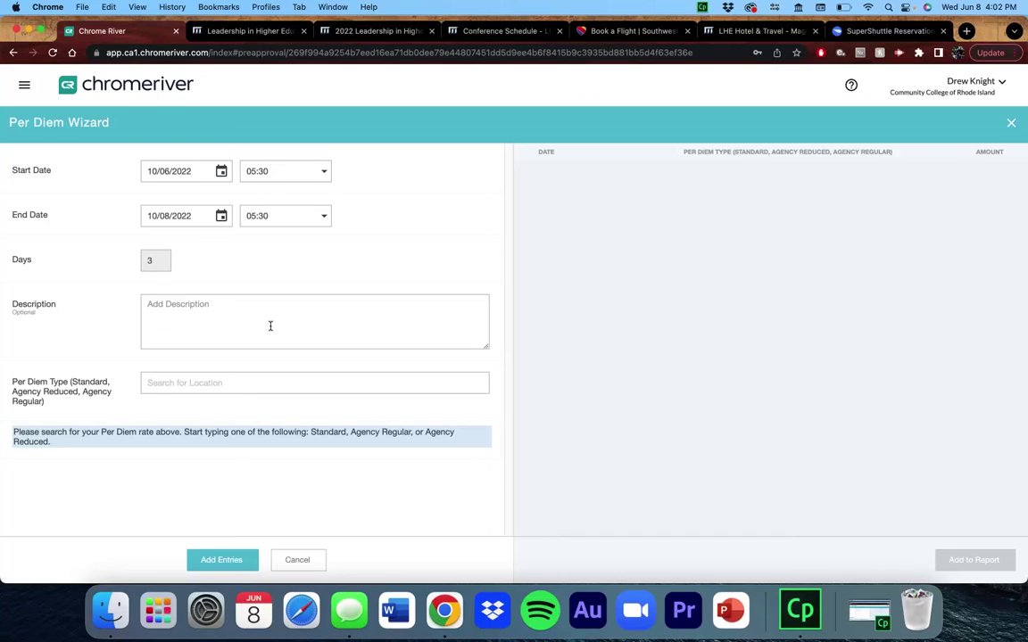
# Step: Choose per diem type Standard, All Places Not Listed and generate the daily entries
pyautogui.click(211, 385)
pyautogui.write('st')
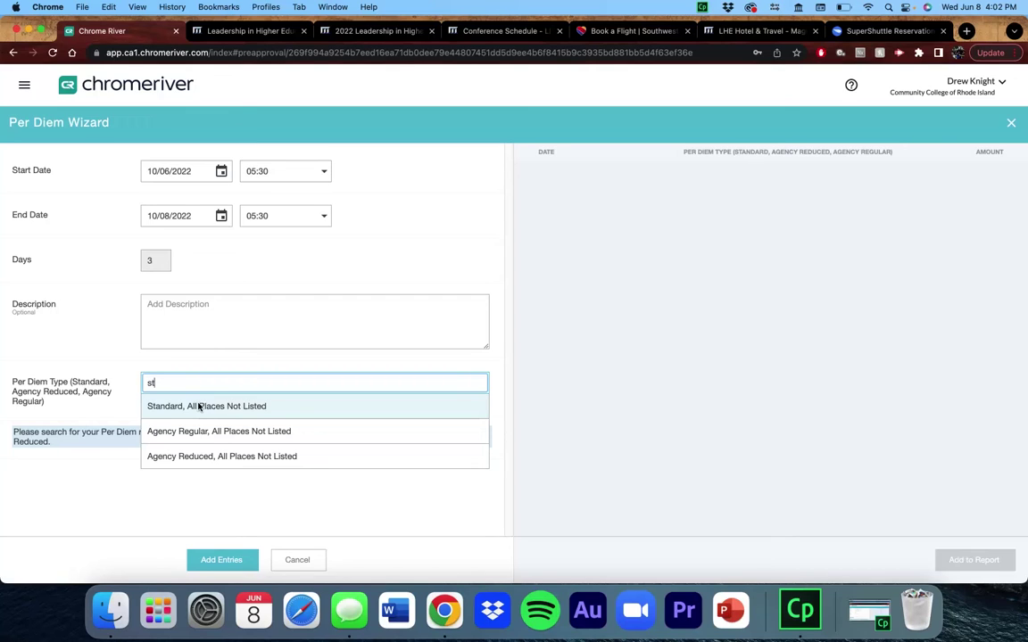
pyautogui.click(198, 406)
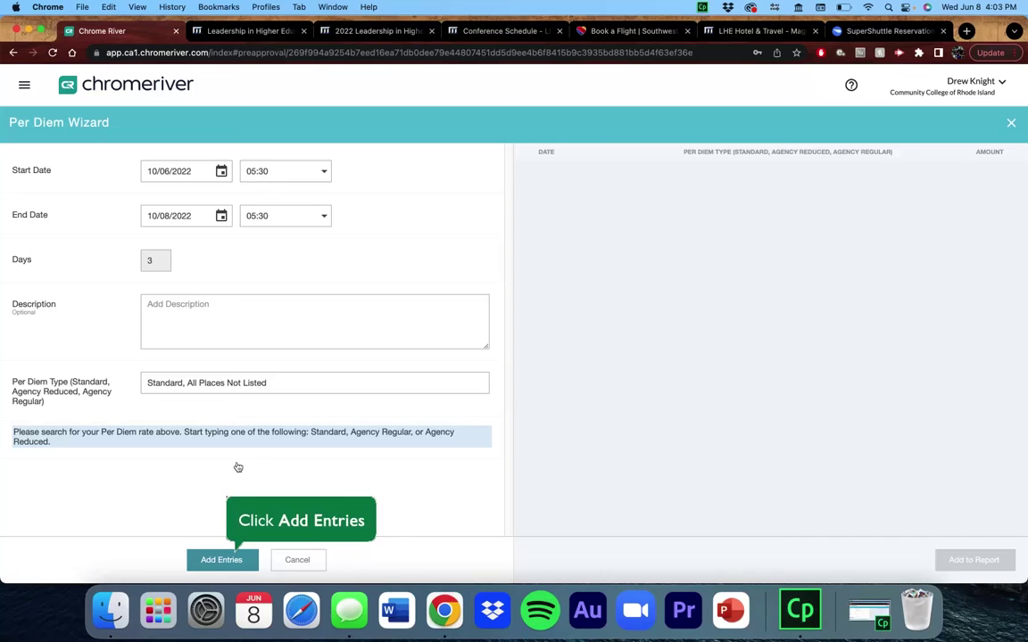
pyautogui.click(221, 561)
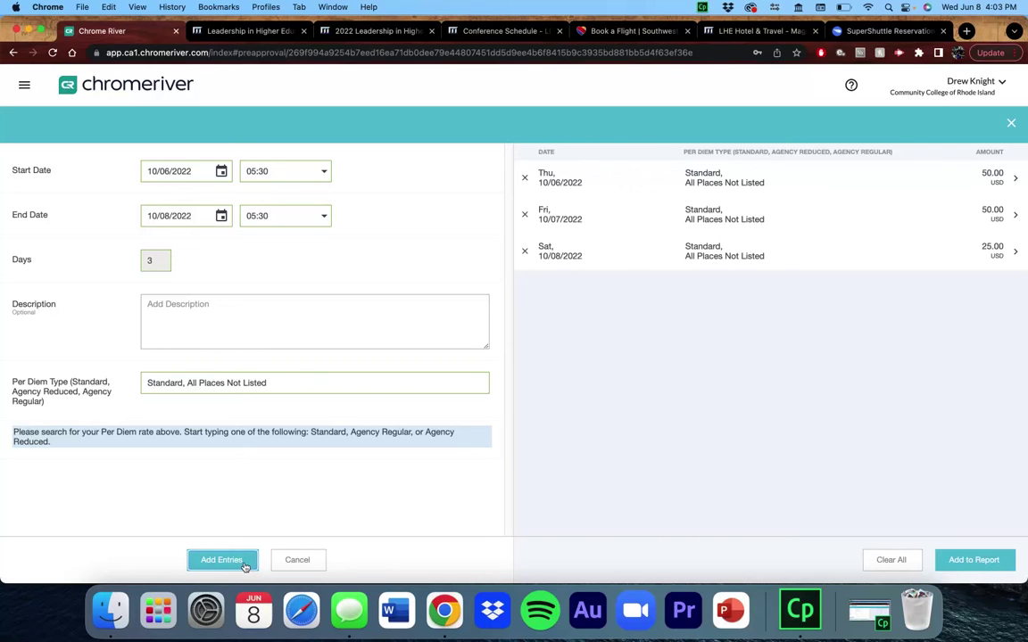
pyautogui.click(963, 562)
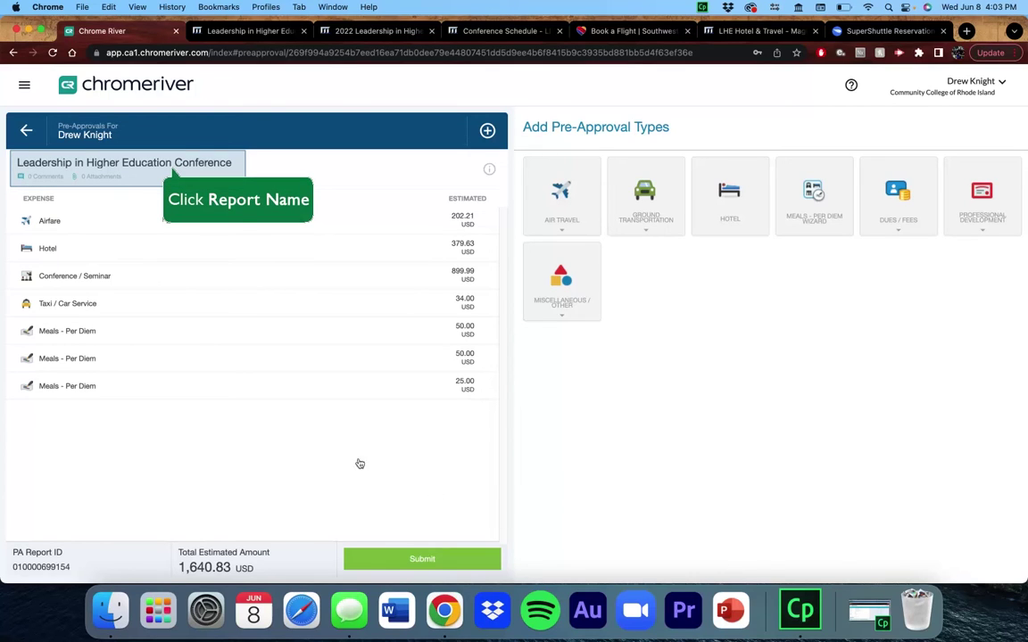
pyautogui.click(170, 167)
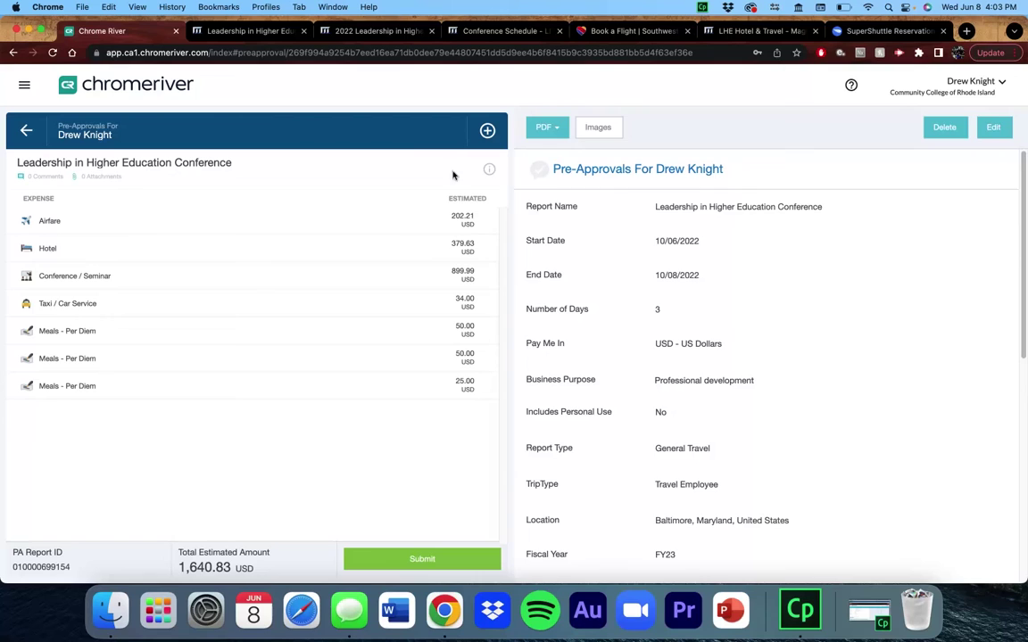
pyautogui.scroll(-5, 831, 301)
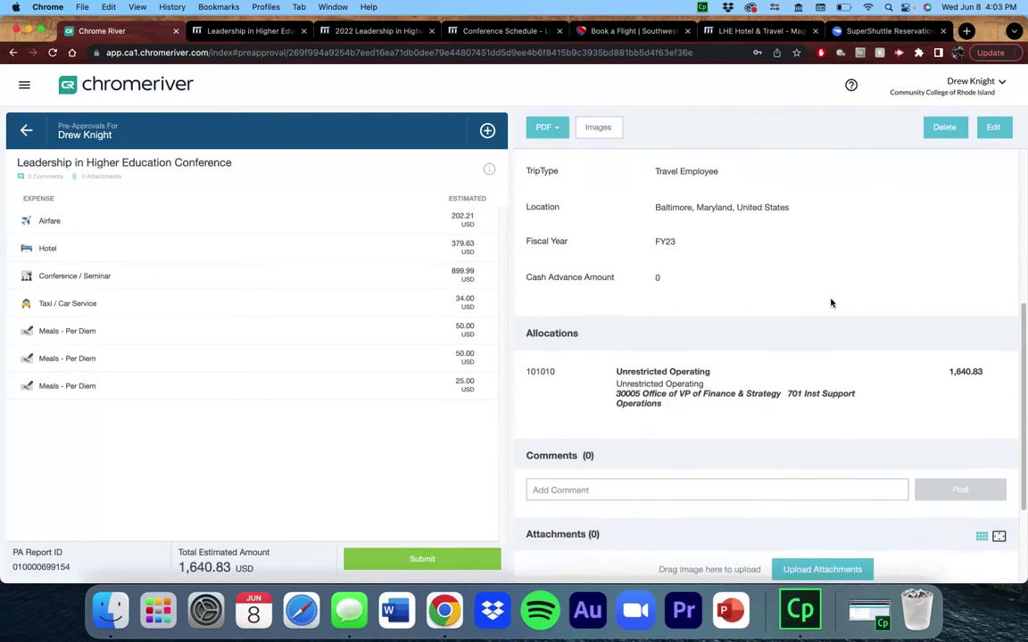
pyautogui.scroll(-2, 831, 302)
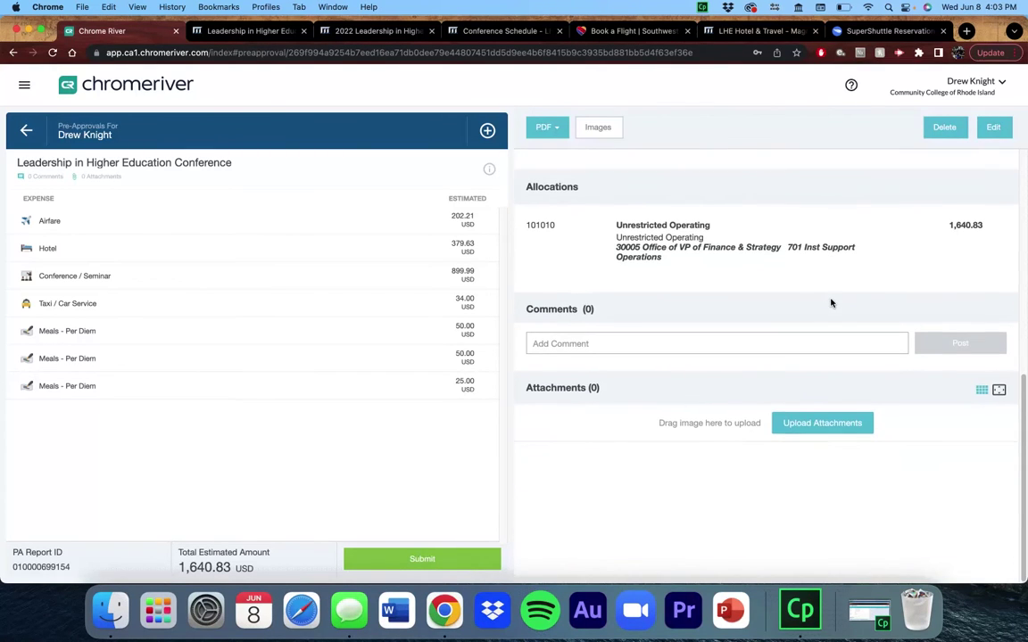
pyautogui.click(821, 423)
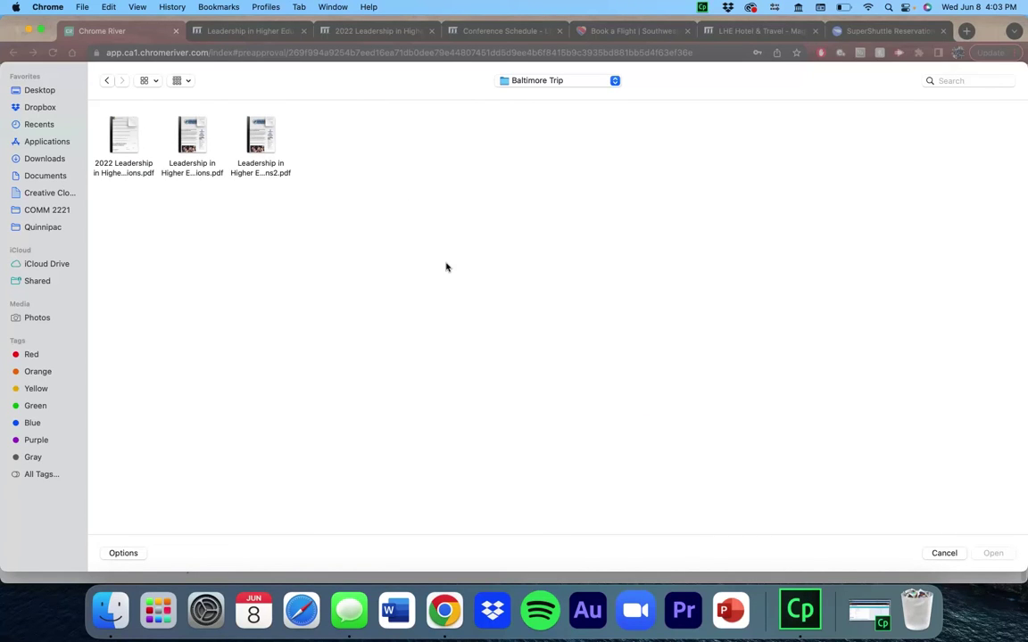
pyautogui.moveTo(446, 268); pyautogui.dragTo(126, 116)
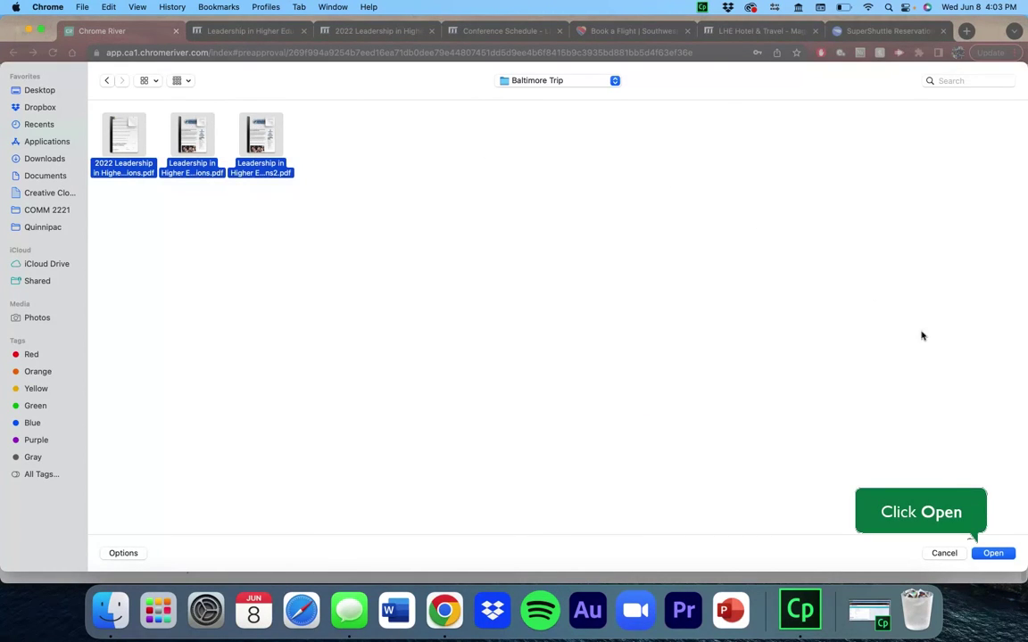
pyautogui.click(993, 553)
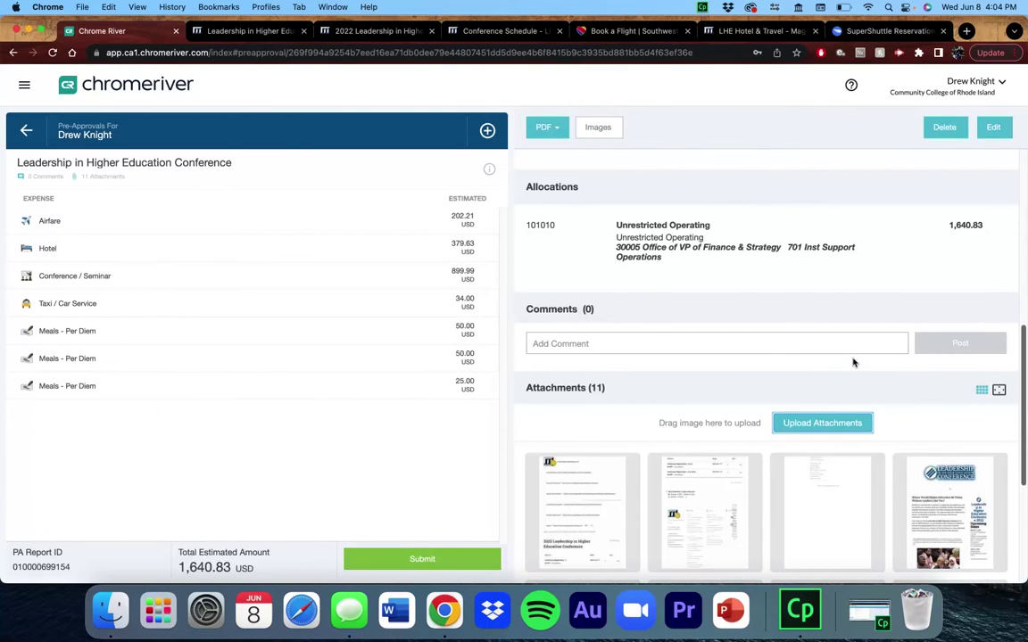
pyautogui.scroll(3, 854, 362)
pyautogui.scroll(5, 853, 362)
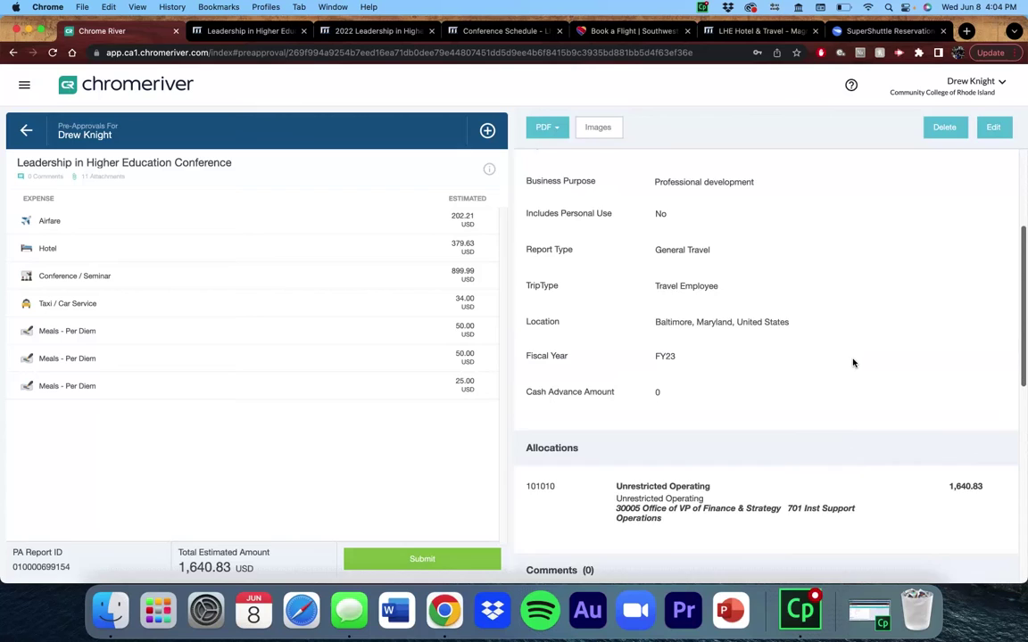
pyautogui.scroll(1, 853, 362)
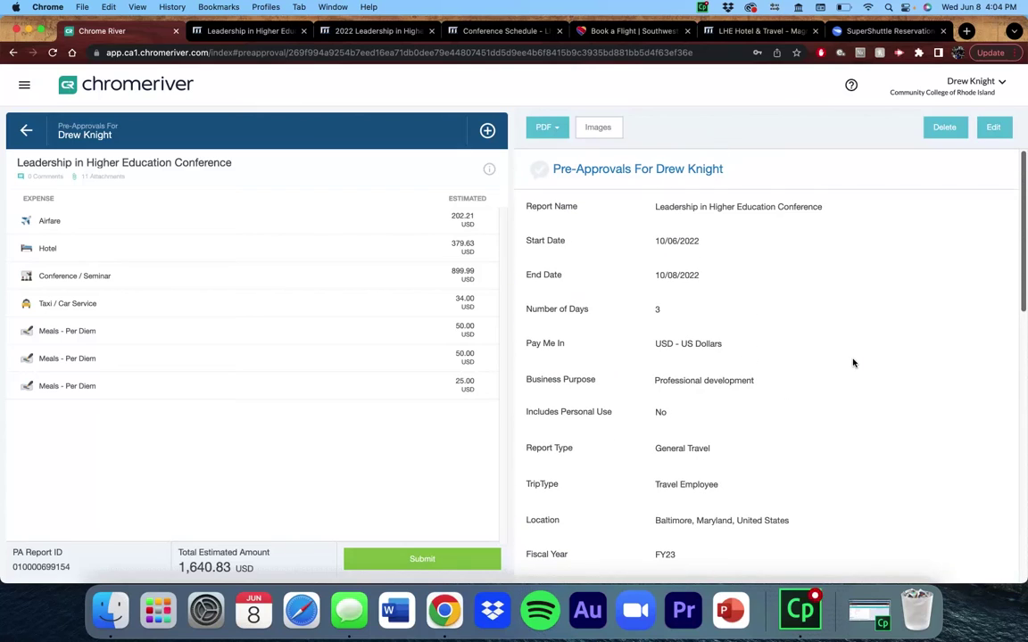
# Step: Correct the Airfare estimate to 220.21 USD, then view the Hotel expense details
pyautogui.click(383, 226)
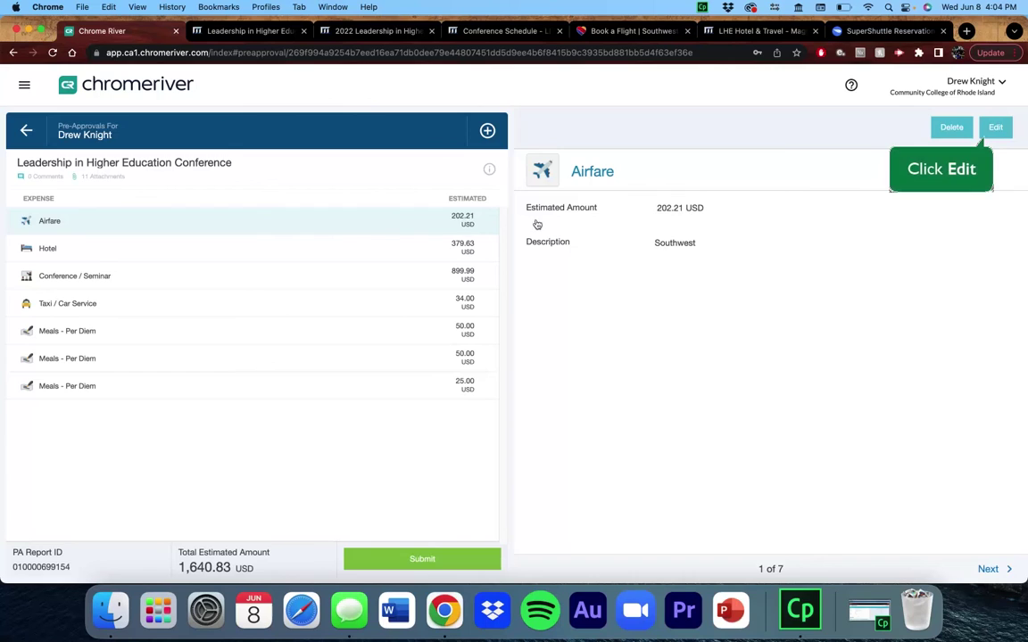
pyautogui.click(993, 126)
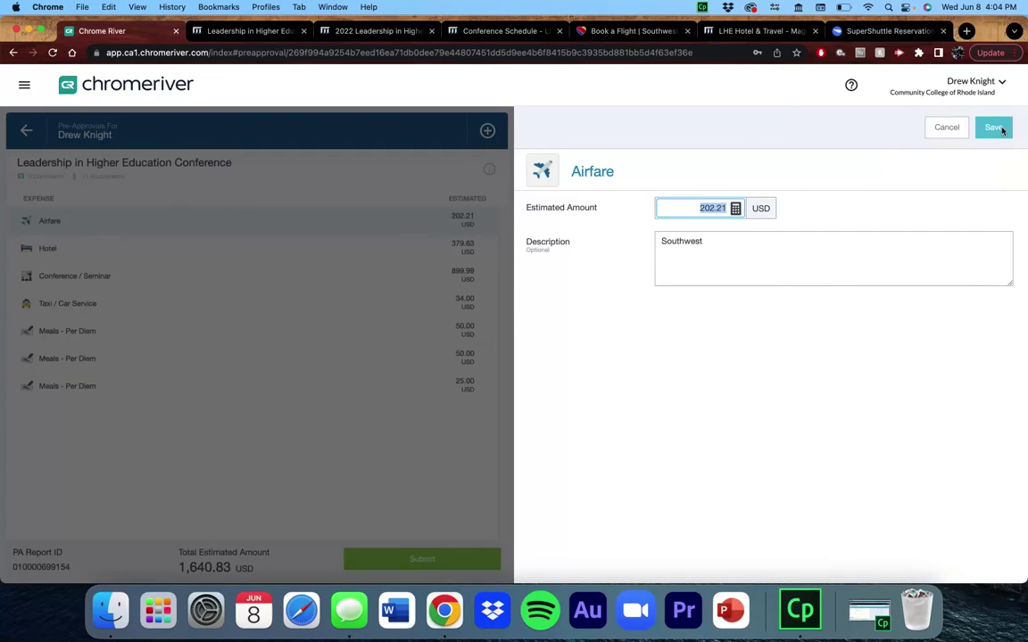
pyautogui.write('220.21')
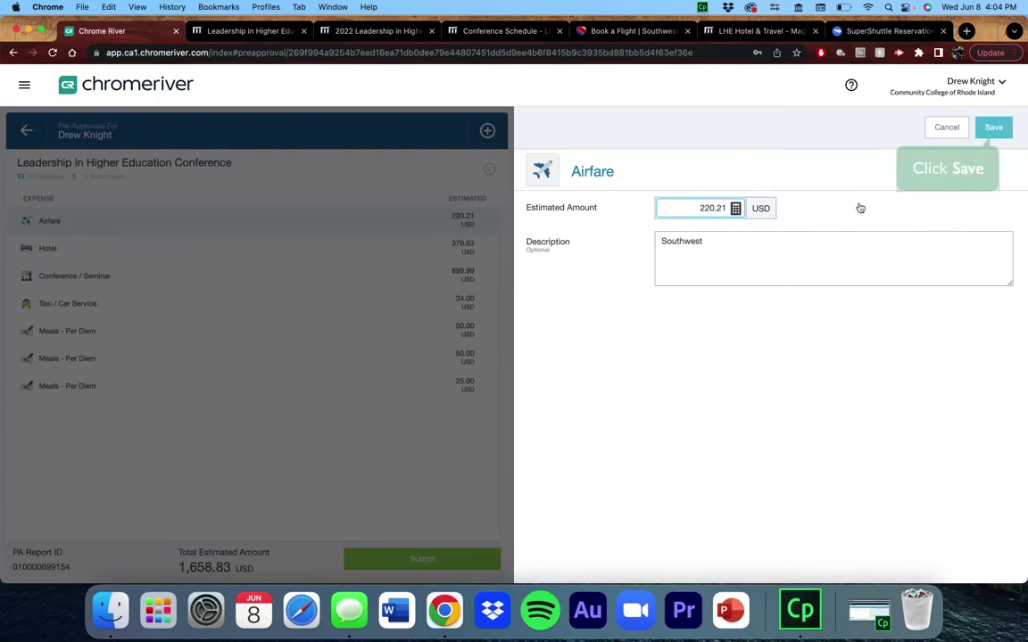
pyautogui.click(995, 130)
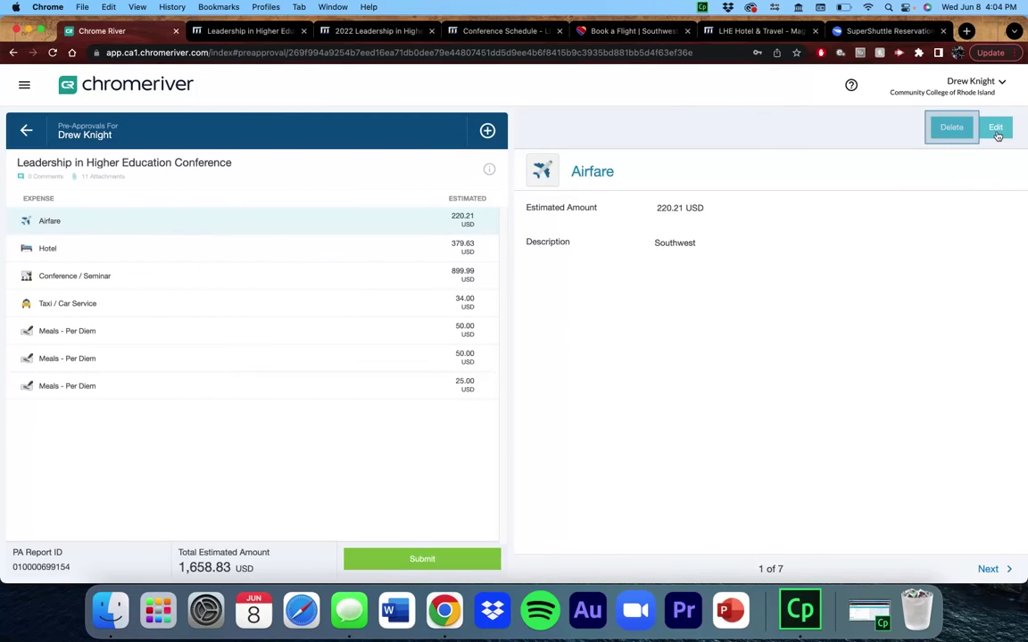
pyautogui.click(951, 129)
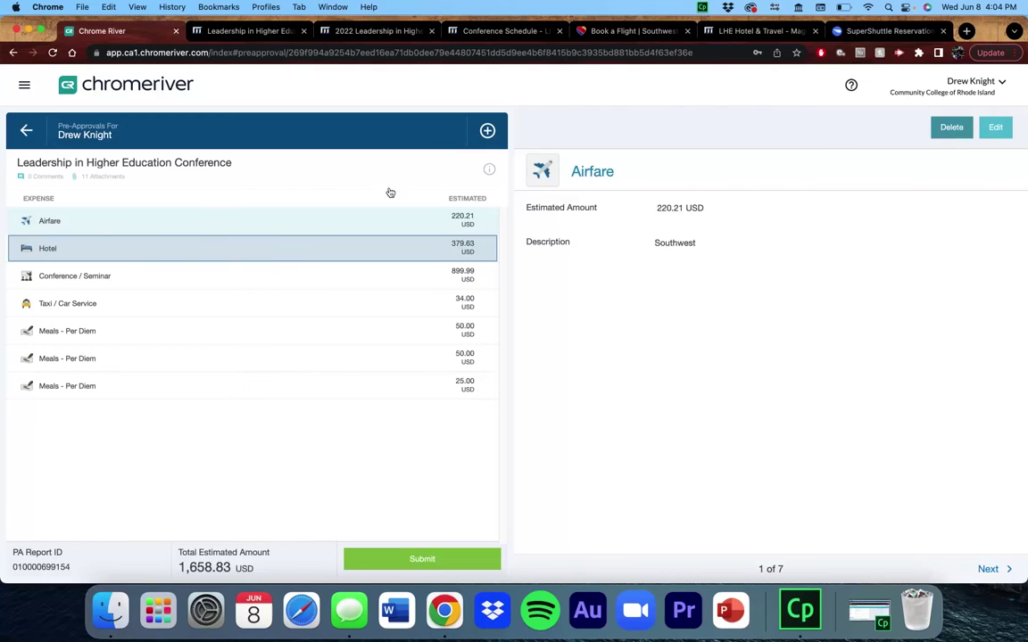
pyautogui.click(320, 259)
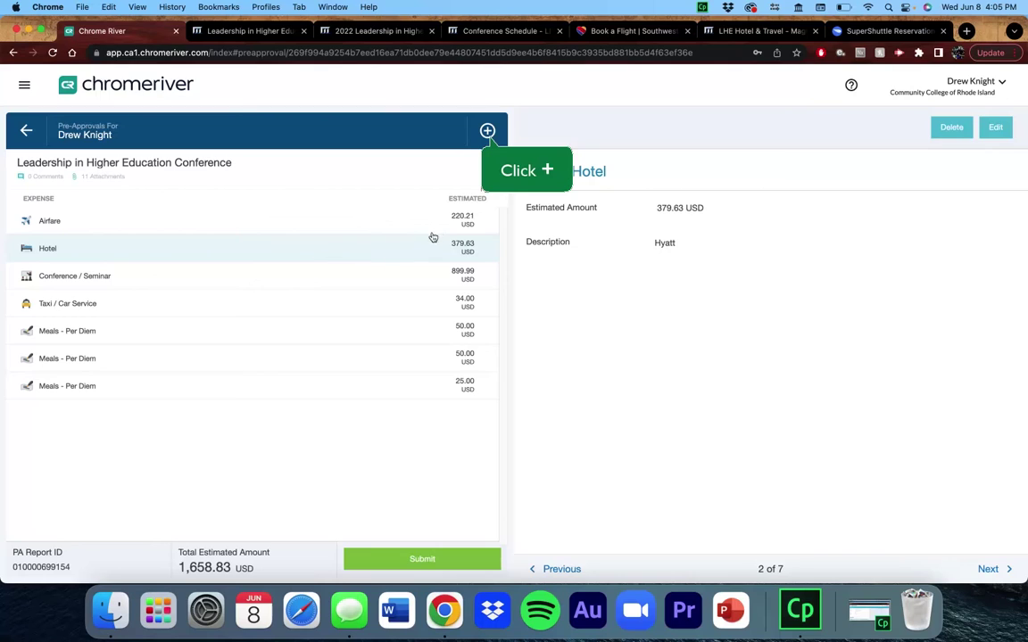
# Step: Submit the 1,658.83 USD conference pre-approval and confirm it in the Submit Preapproval panel
pyautogui.click(488, 131)
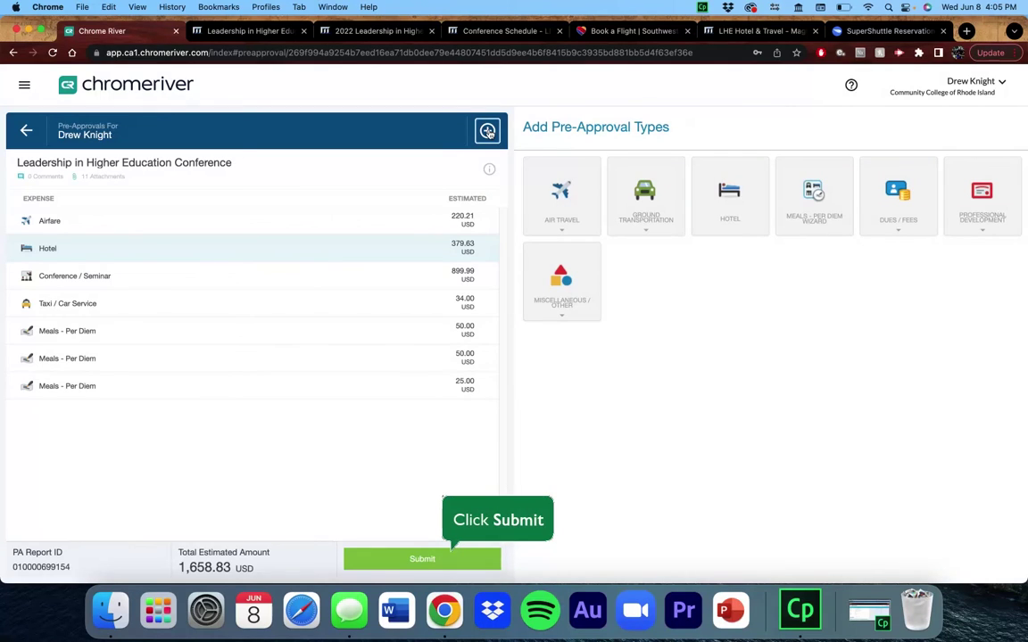
pyautogui.click(381, 560)
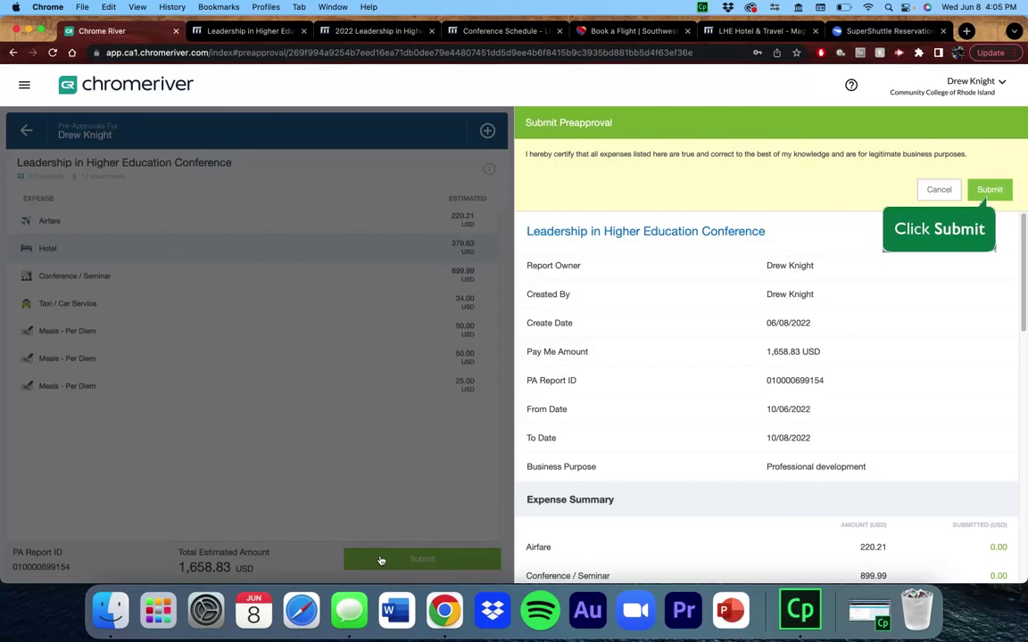
pyautogui.click(989, 189)
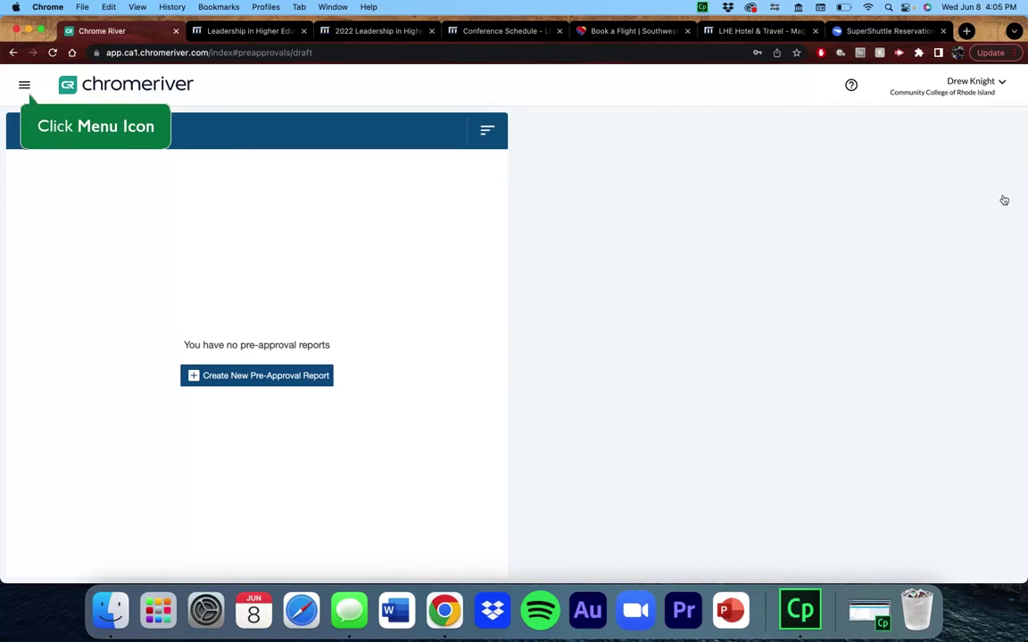
# Step: Open the pending Leadership in Higher Education Conference report from Pre-Approval > Recently Submitted
pyautogui.click(26, 91)
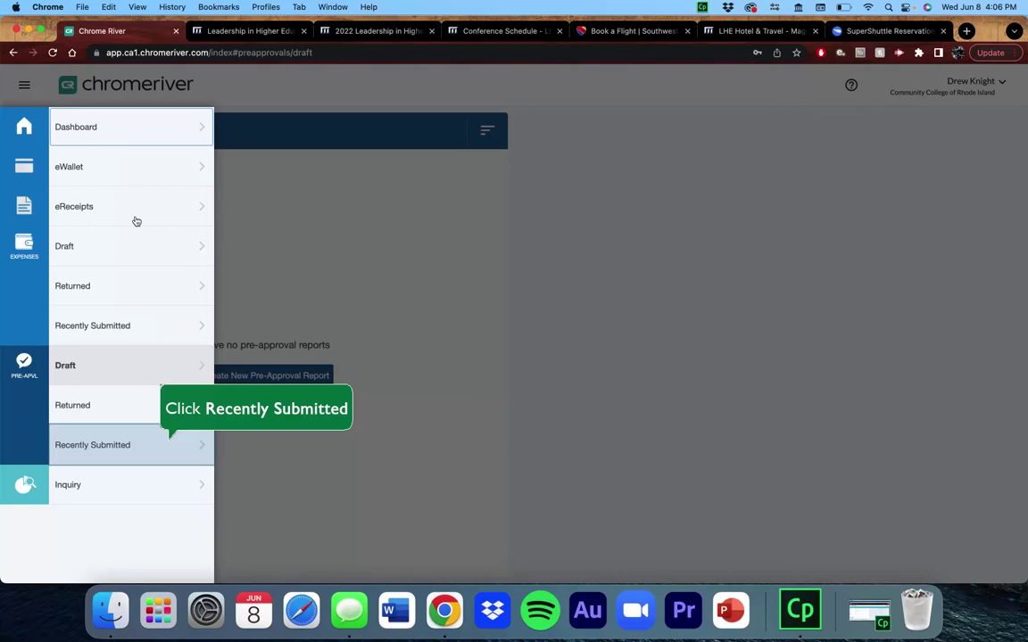
pyautogui.click(157, 447)
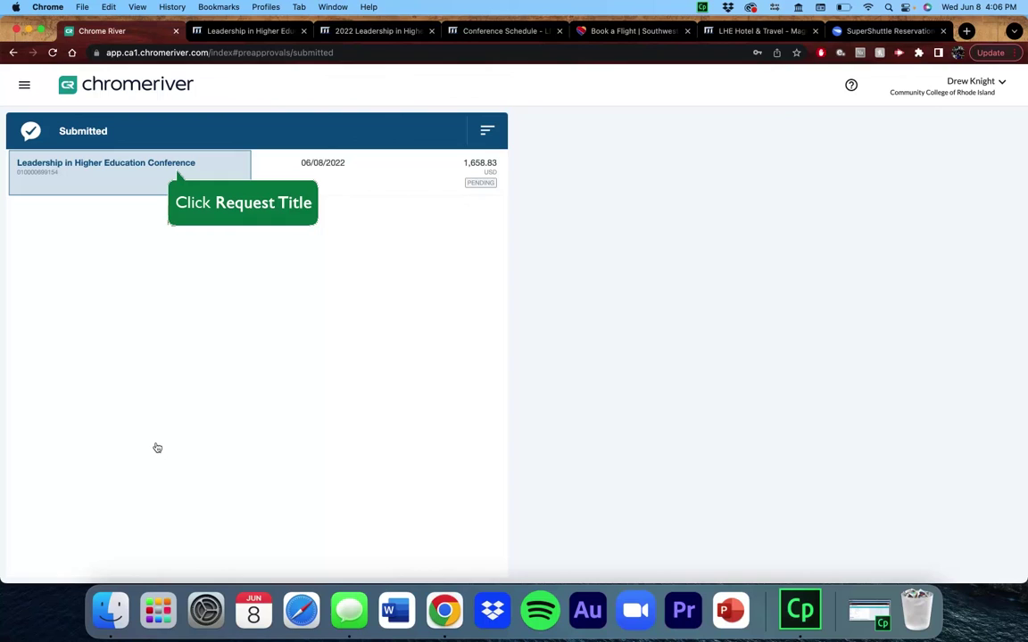
pyautogui.click(168, 169)
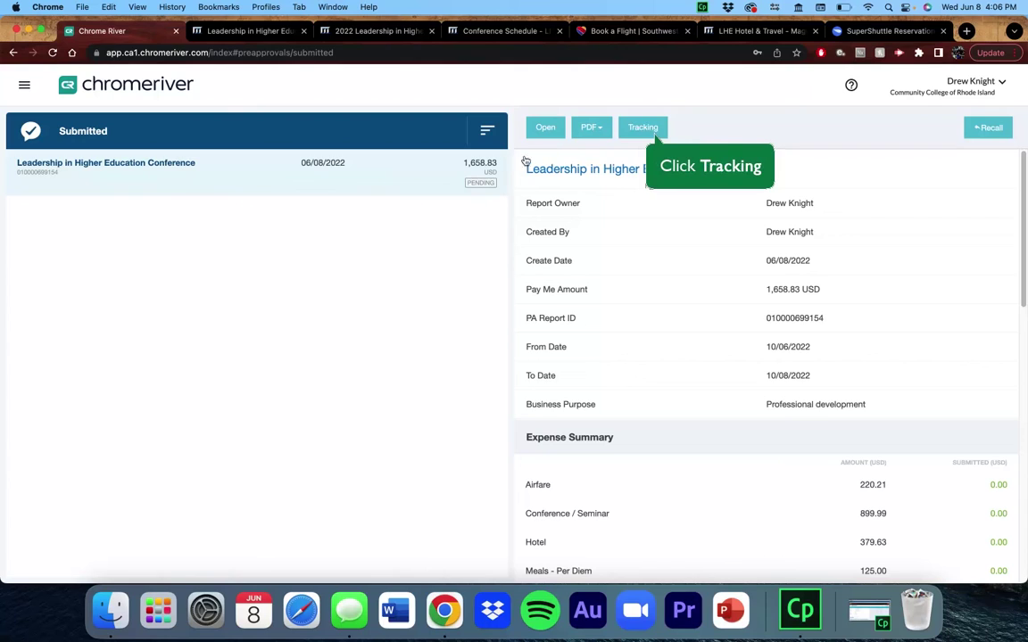
# Step: Show Tracking and check the approver for each of the six routing steps, ending on step 1
pyautogui.click(639, 131)
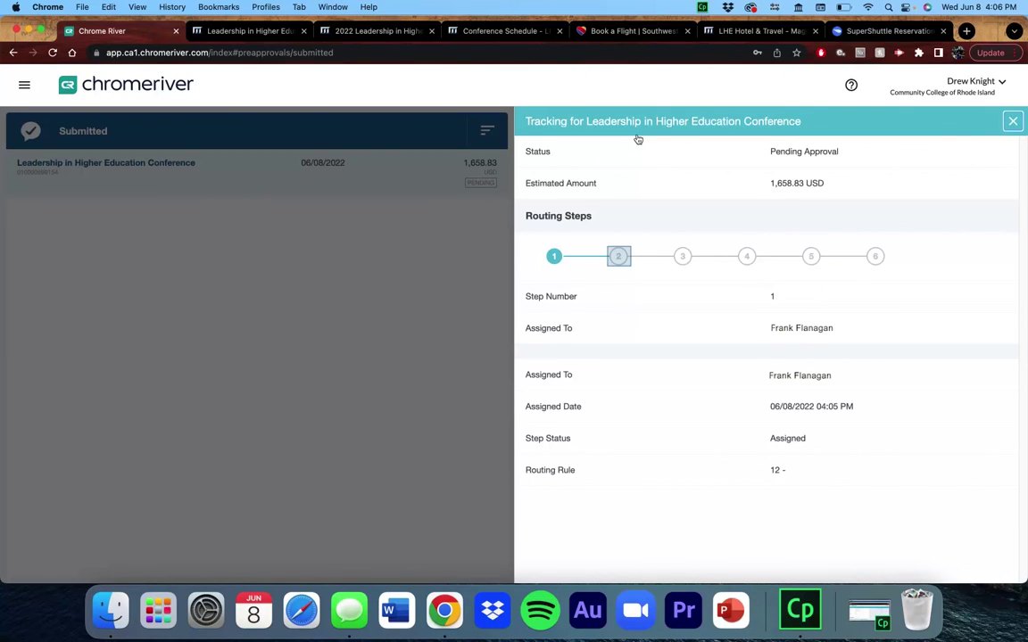
pyautogui.click(619, 257)
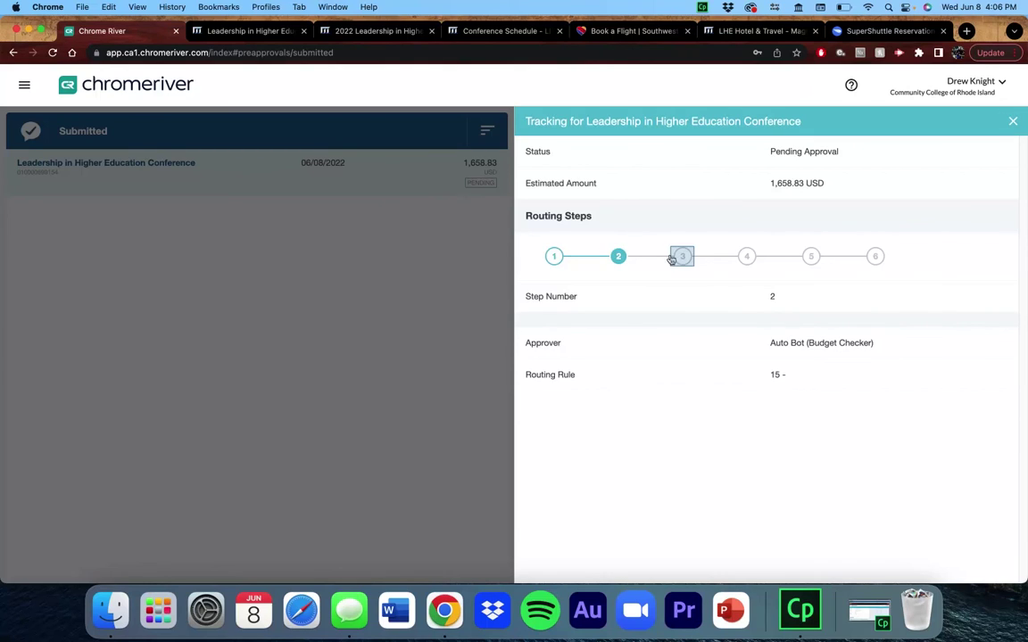
pyautogui.click(678, 258)
pyautogui.click(748, 258)
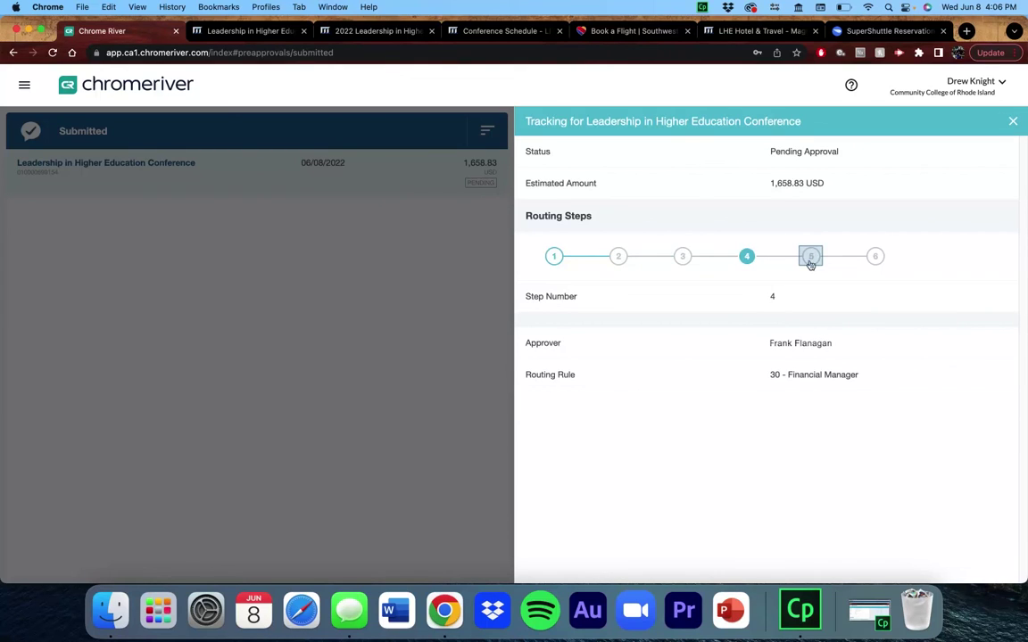
pyautogui.click(810, 259)
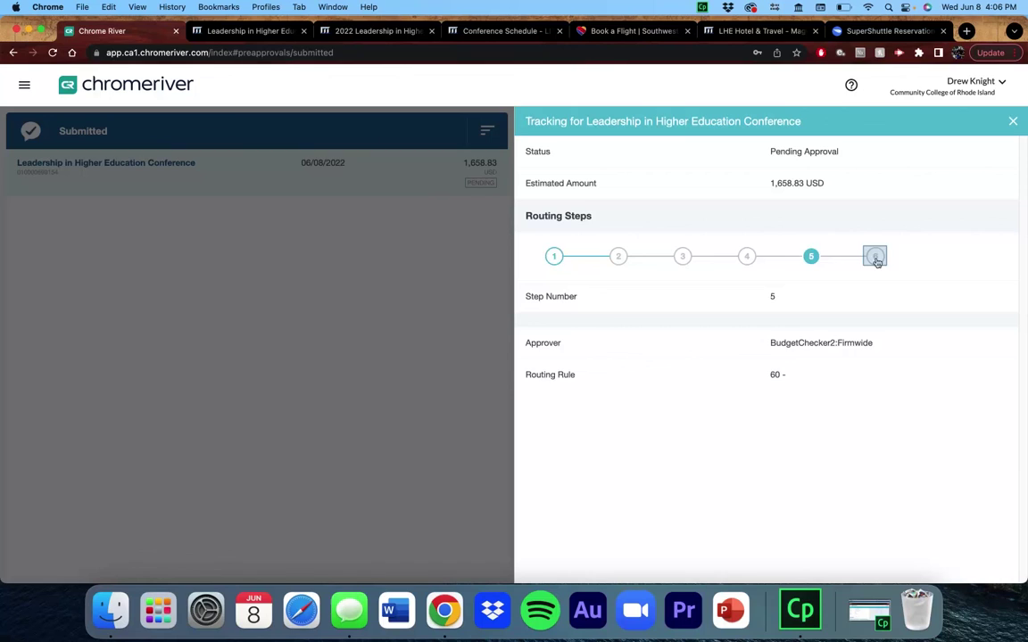
pyautogui.click(876, 259)
pyautogui.click(554, 257)
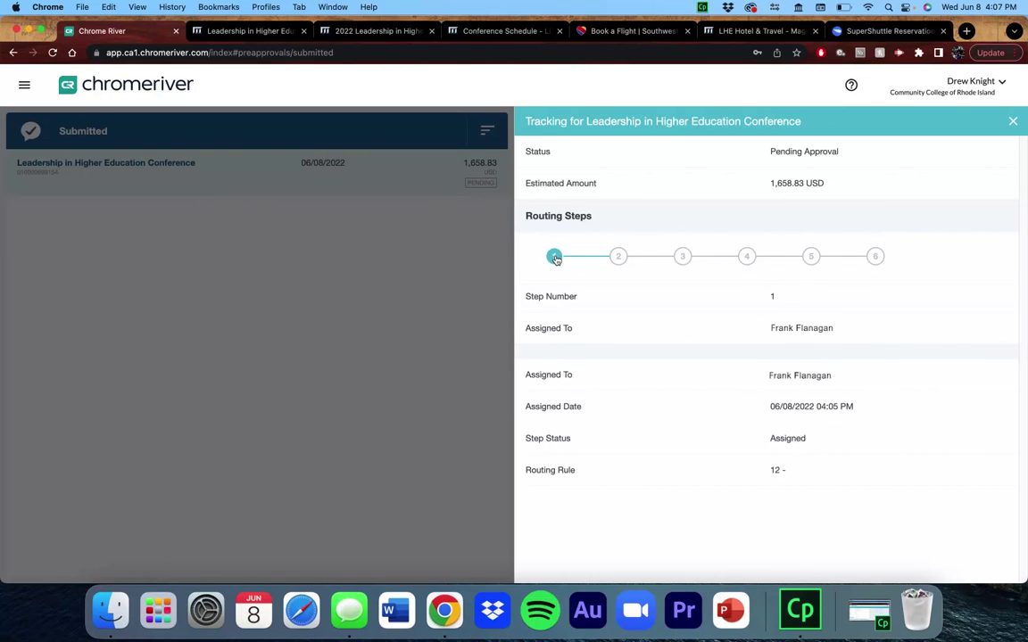
pyautogui.click(618, 259)
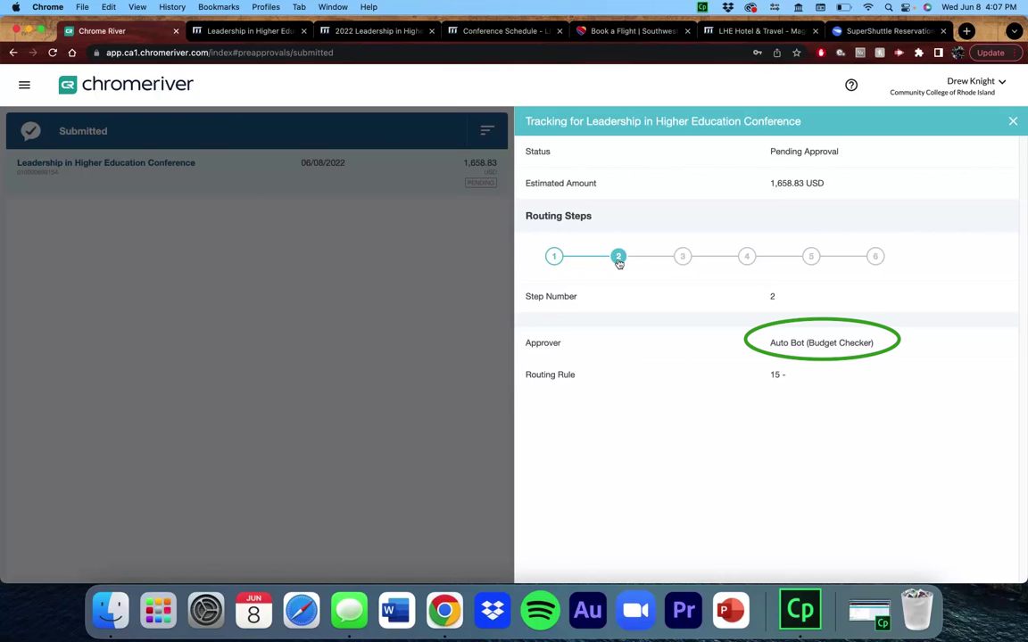
pyautogui.click(554, 257)
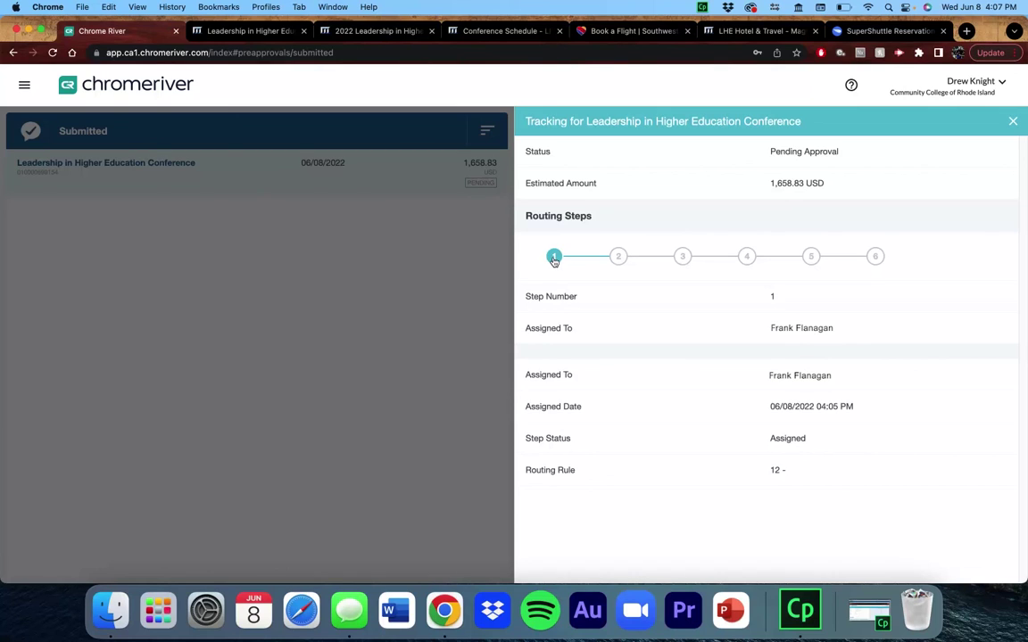
# Step: Recall the 1,658.83 USD conference pre-approval and reopen it from the Pre-Approval Draft list
pyautogui.click(1013, 124)
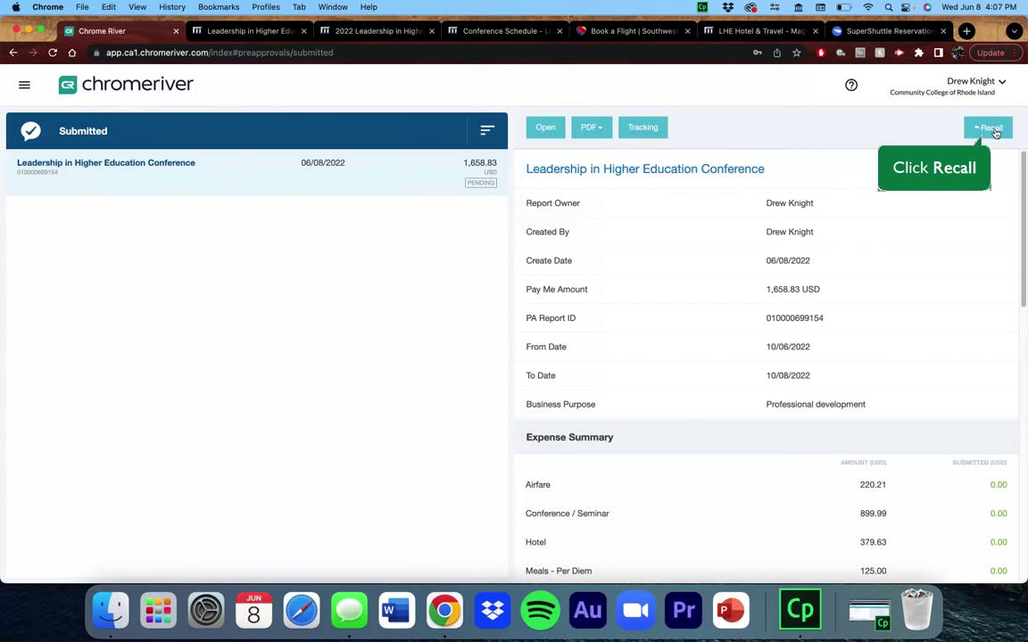
pyautogui.click(997, 129)
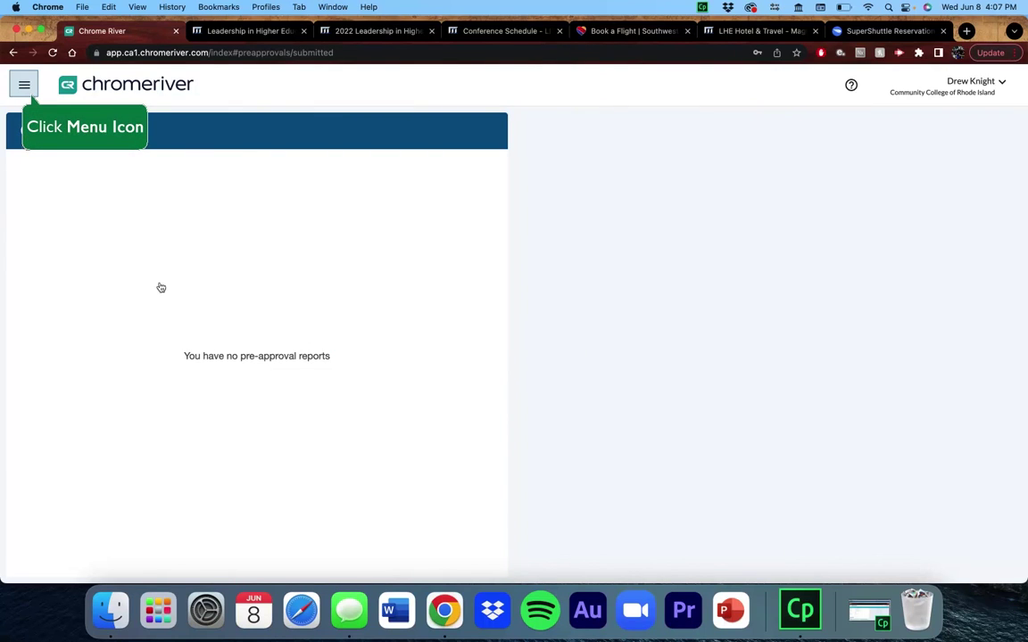
pyautogui.click(25, 86)
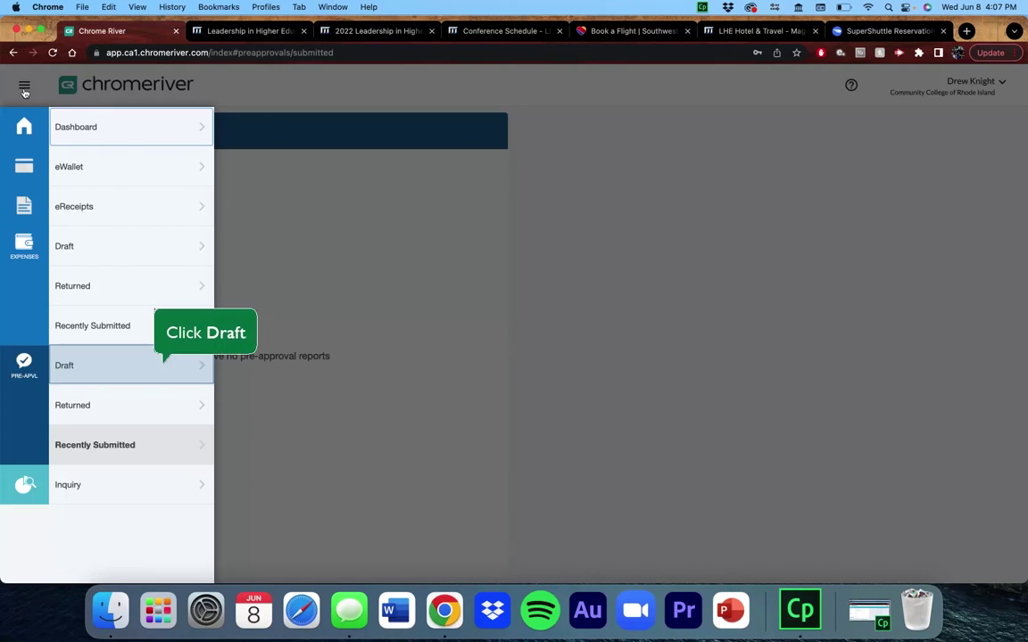
pyautogui.click(98, 377)
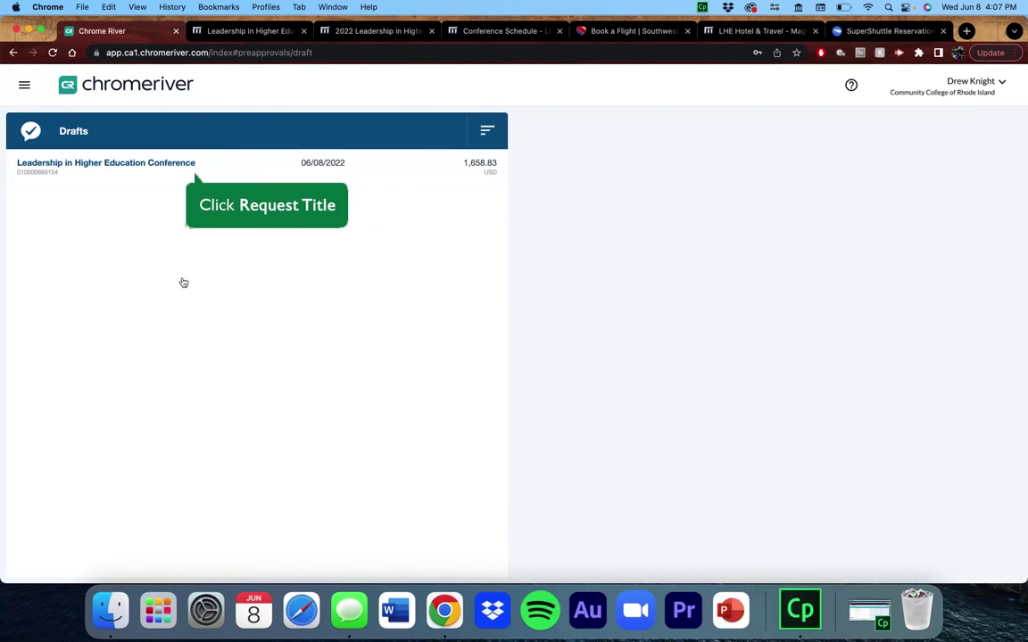
pyautogui.click(191, 176)
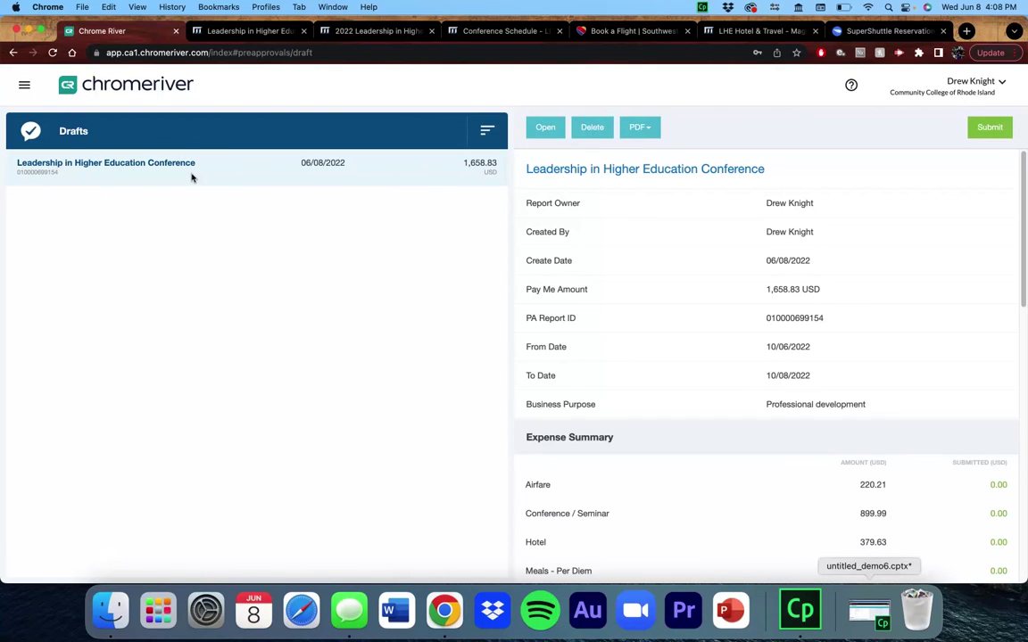